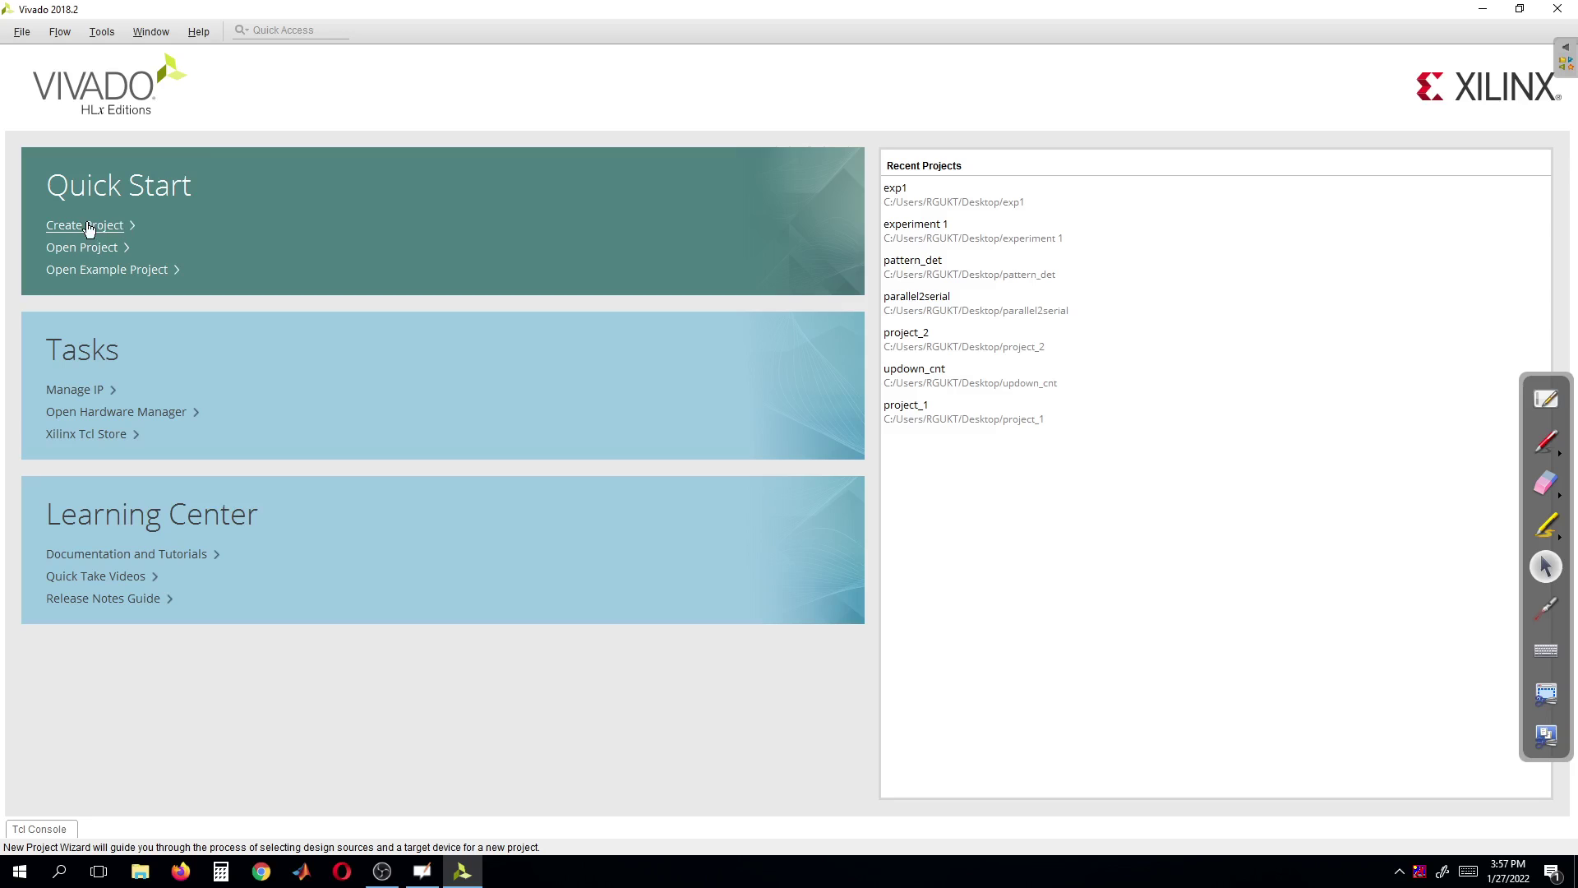
Step: Start a new project named Experiment1 in C:/Users/RGUKT/Desktop with its own project subdirectory
click(87, 224)
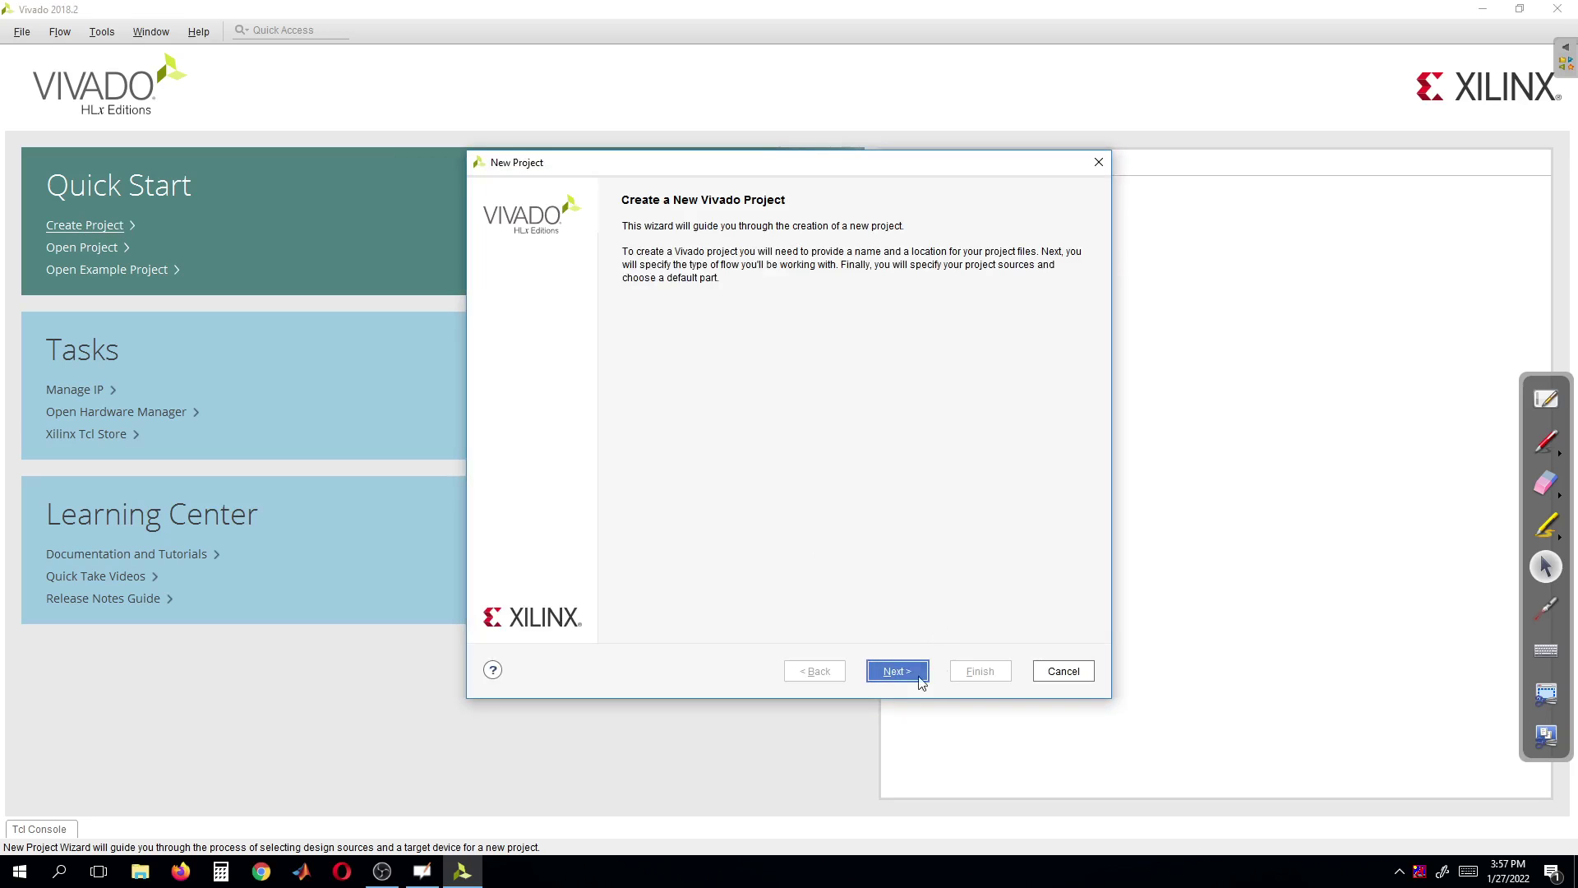
click(898, 671)
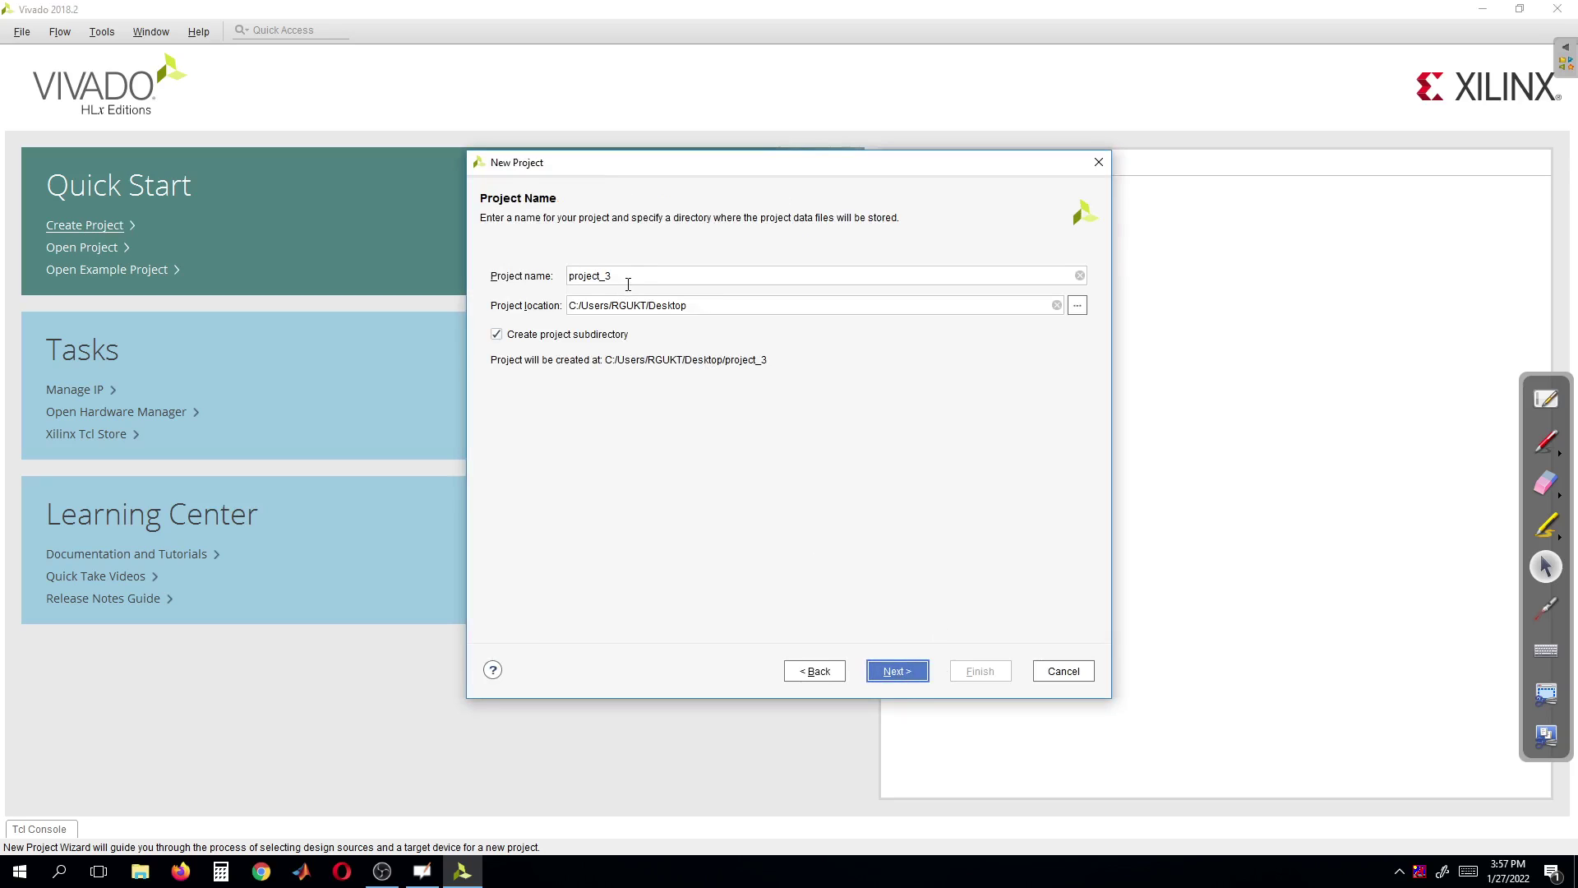
drag(628, 284, 496, 274)
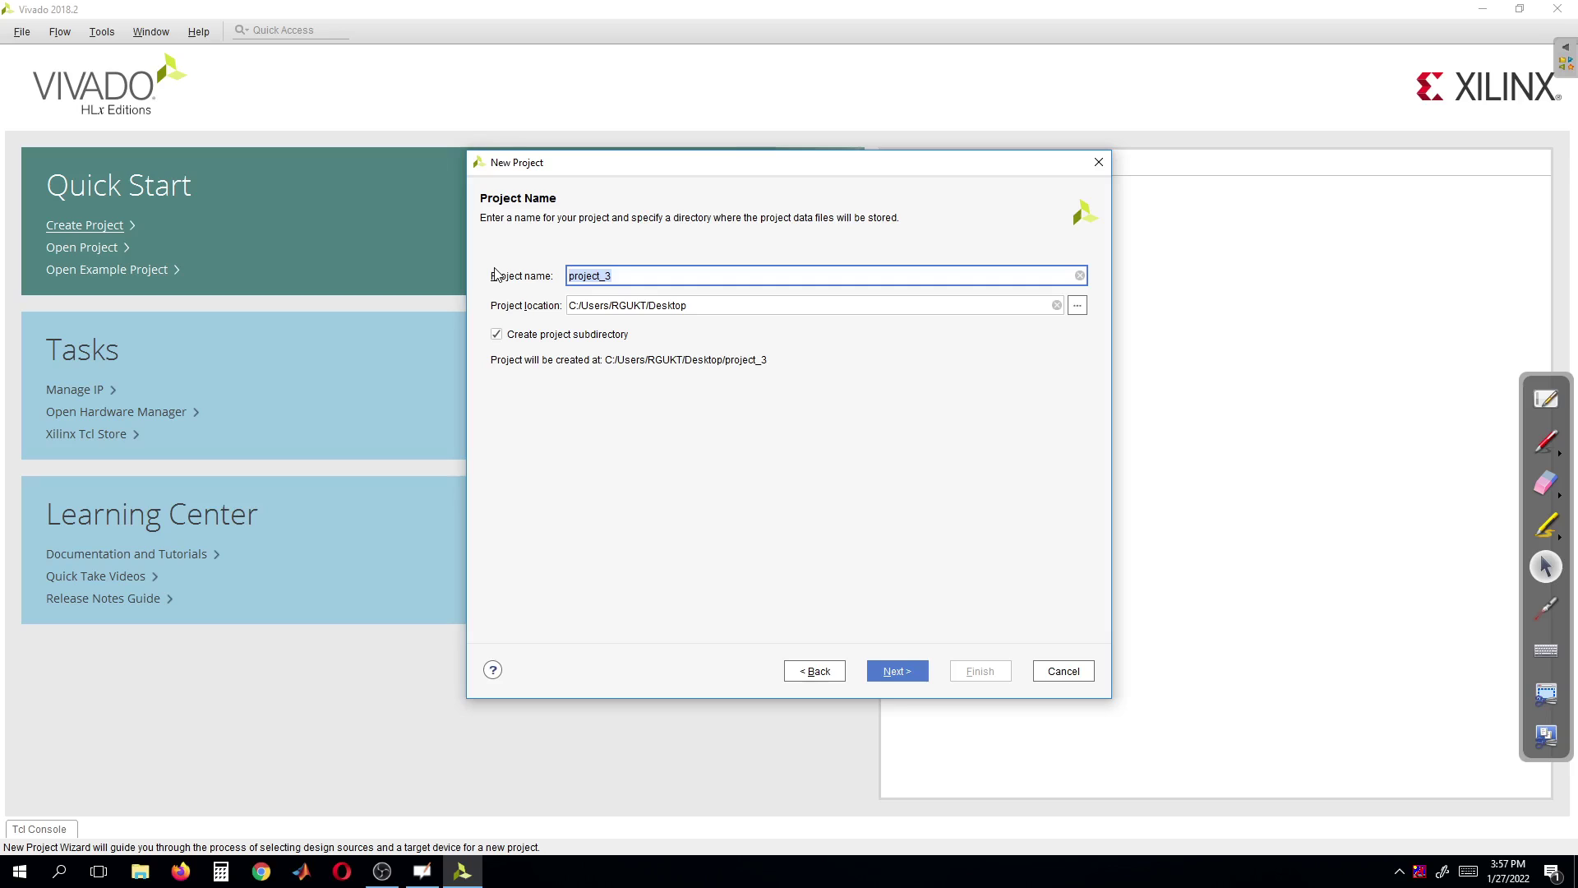
text(E)
key(BackSpace)
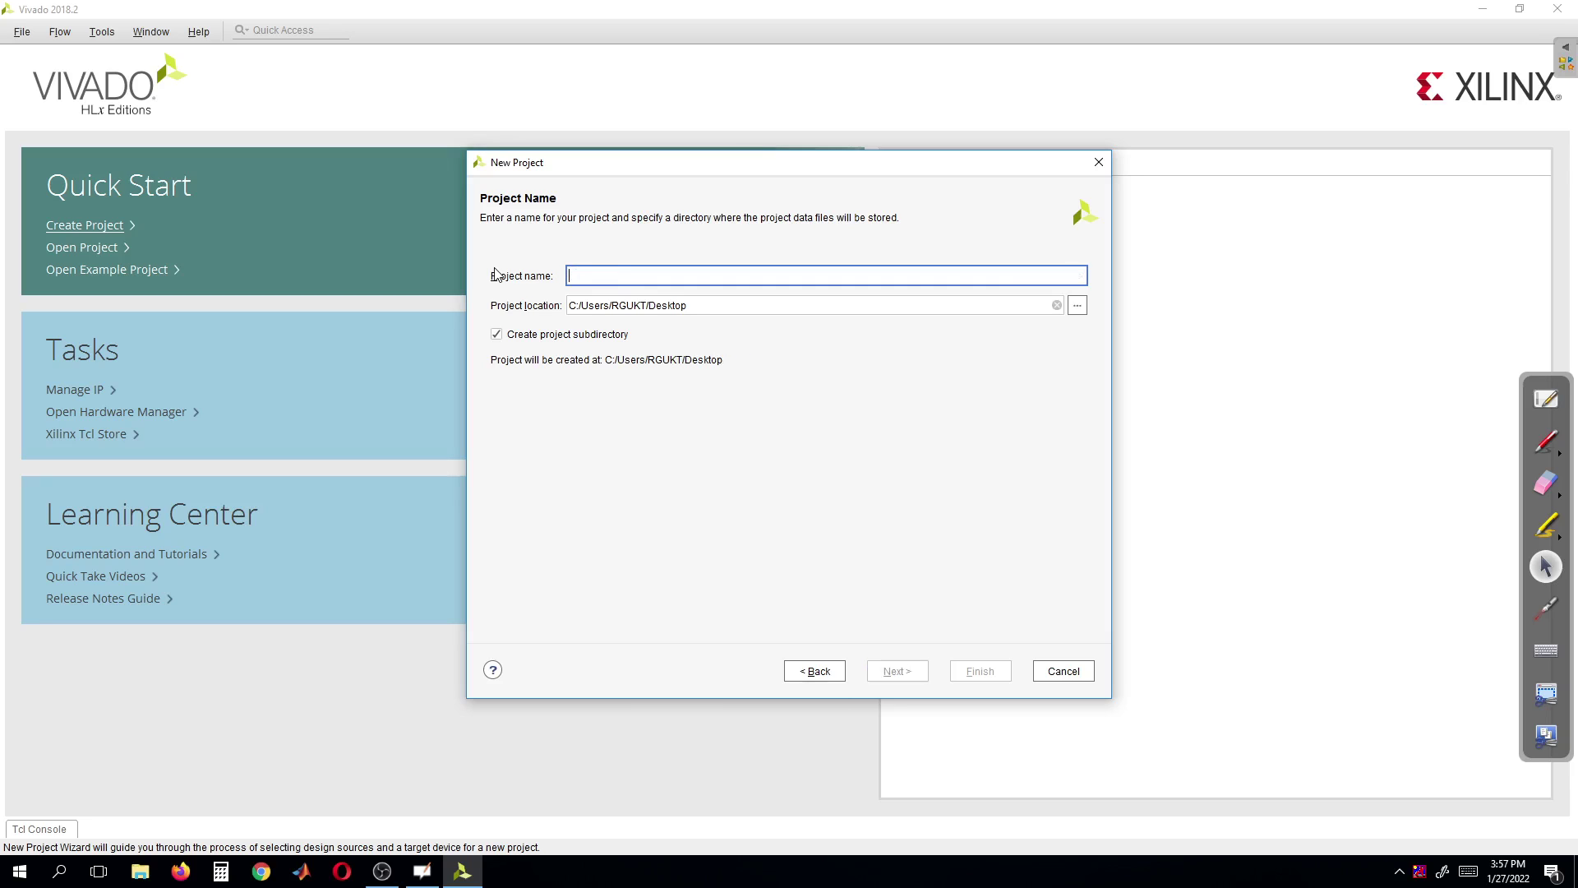
text(Experi)
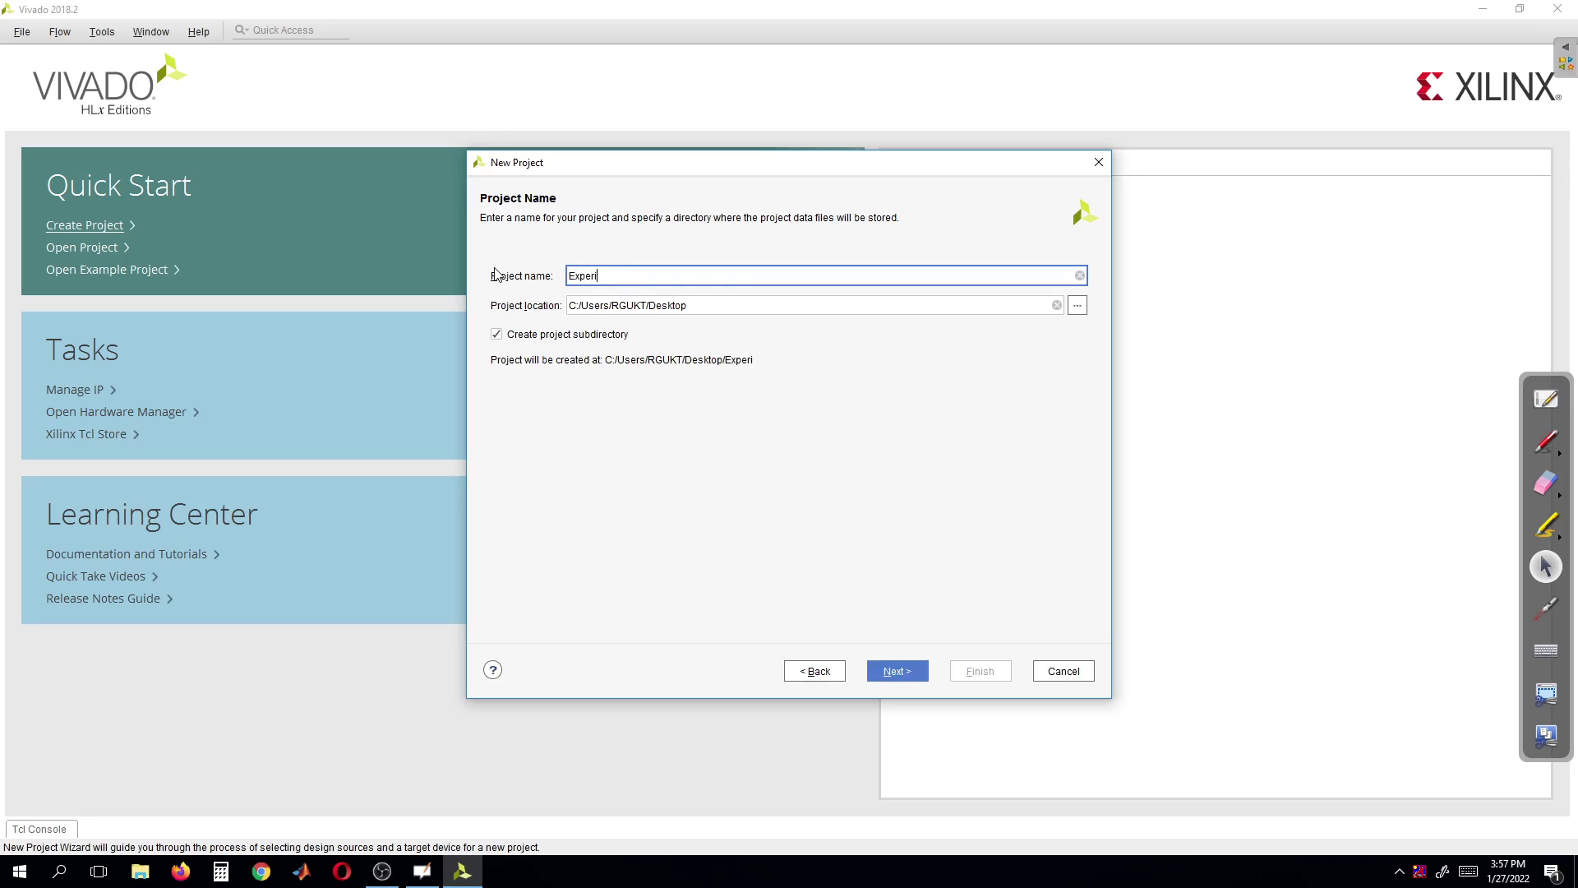
text(ment1)
click(898, 671)
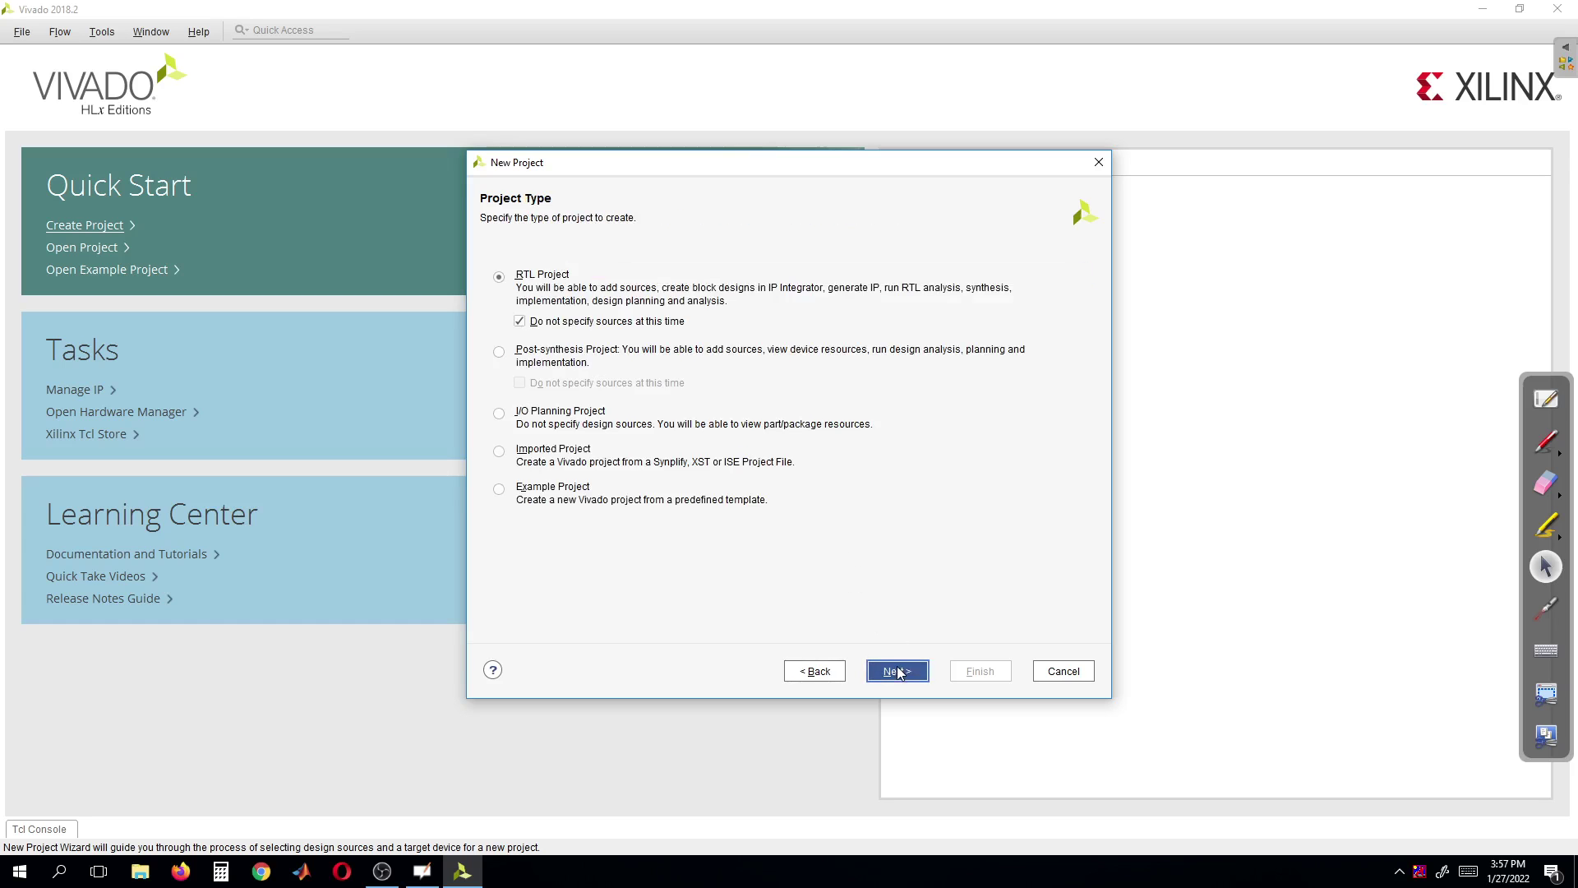
Step: Create it as an RTL project without specifying sources, using the default part xc7vx485tffg1157-1
click(898, 671)
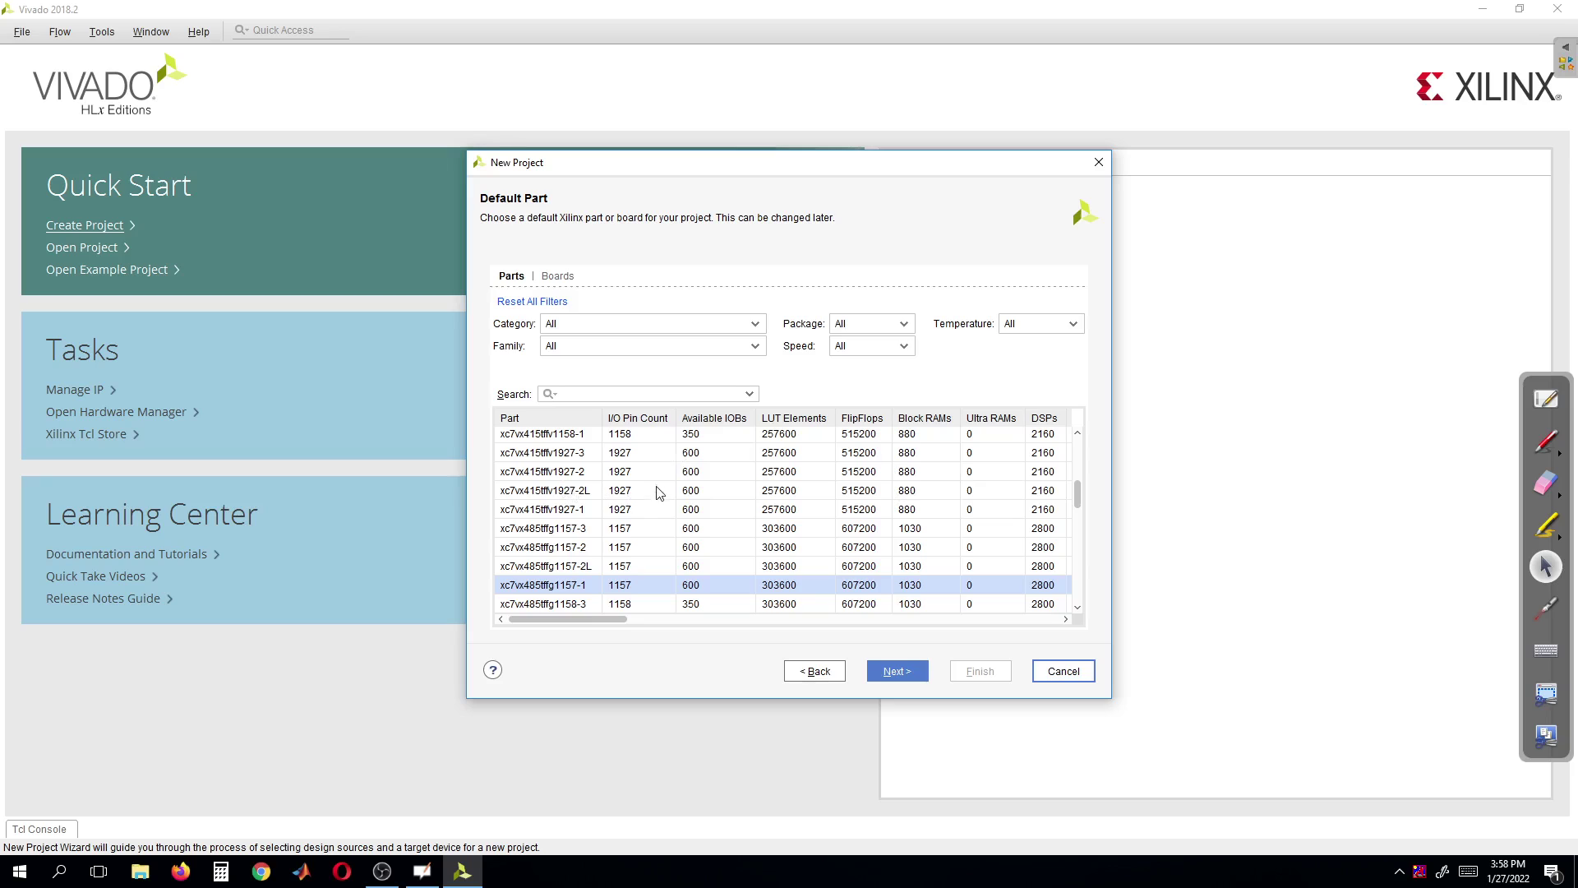
click(898, 671)
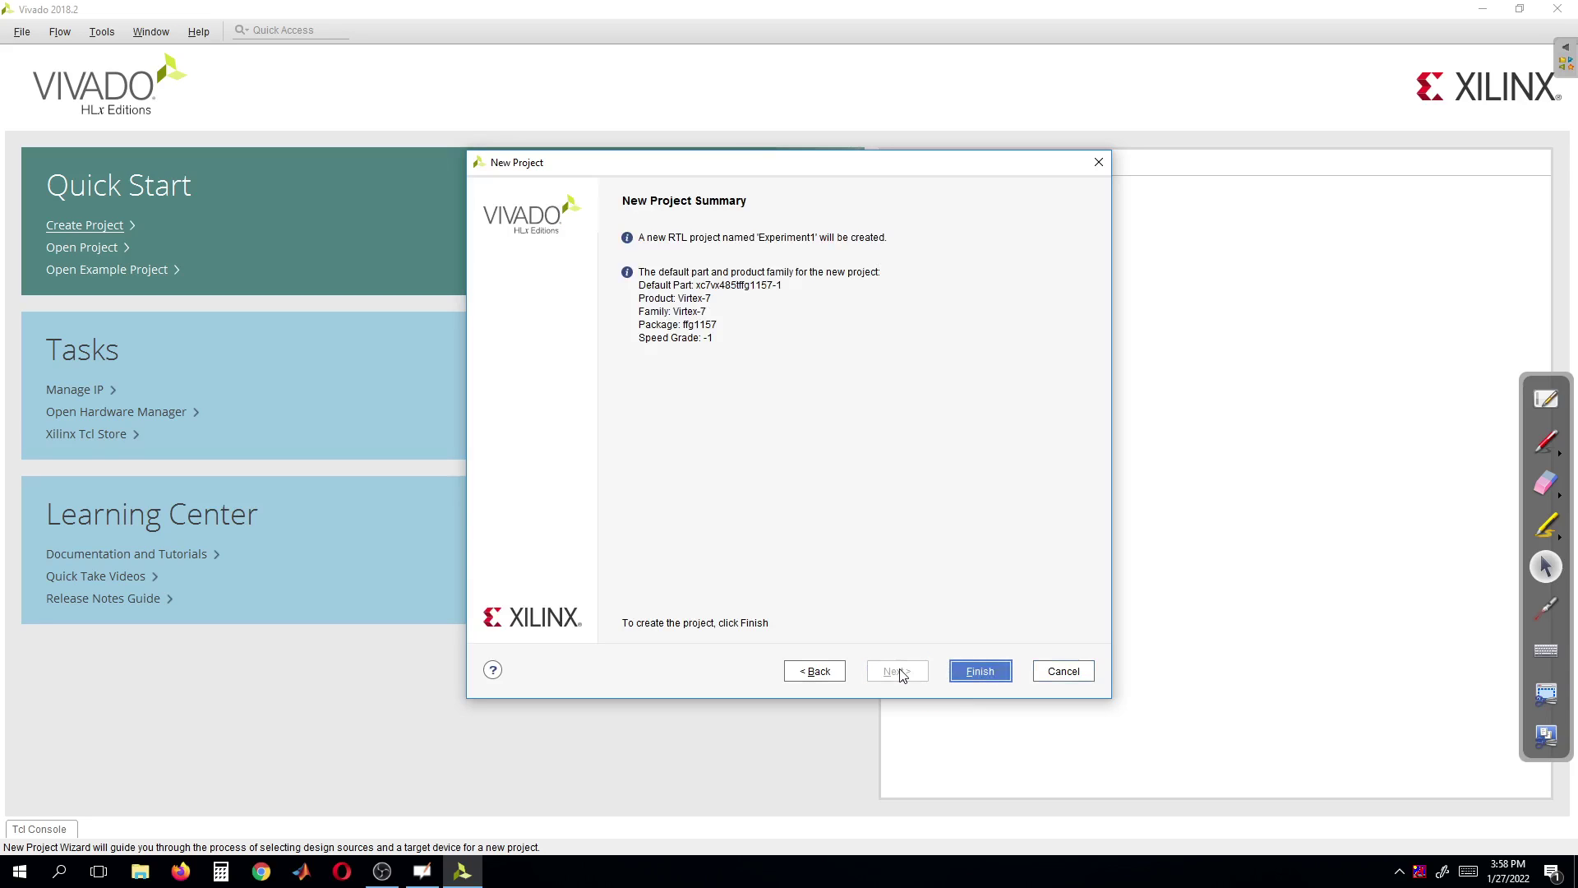
click(986, 670)
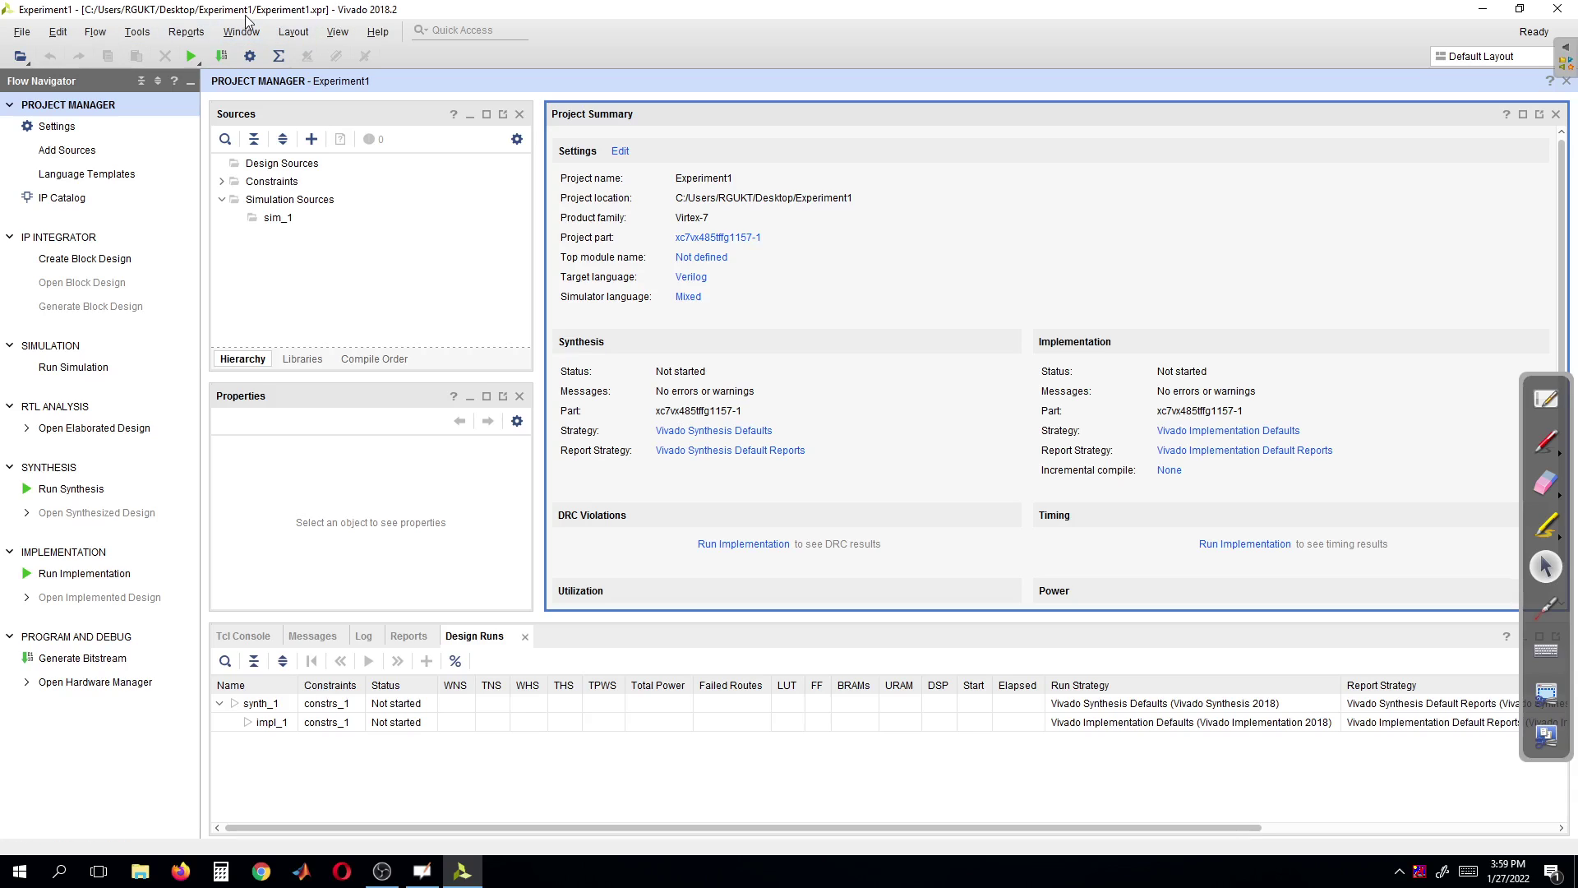
Step: Add a new Verilog design source file named Gates, stored local to the project
click(222, 182)
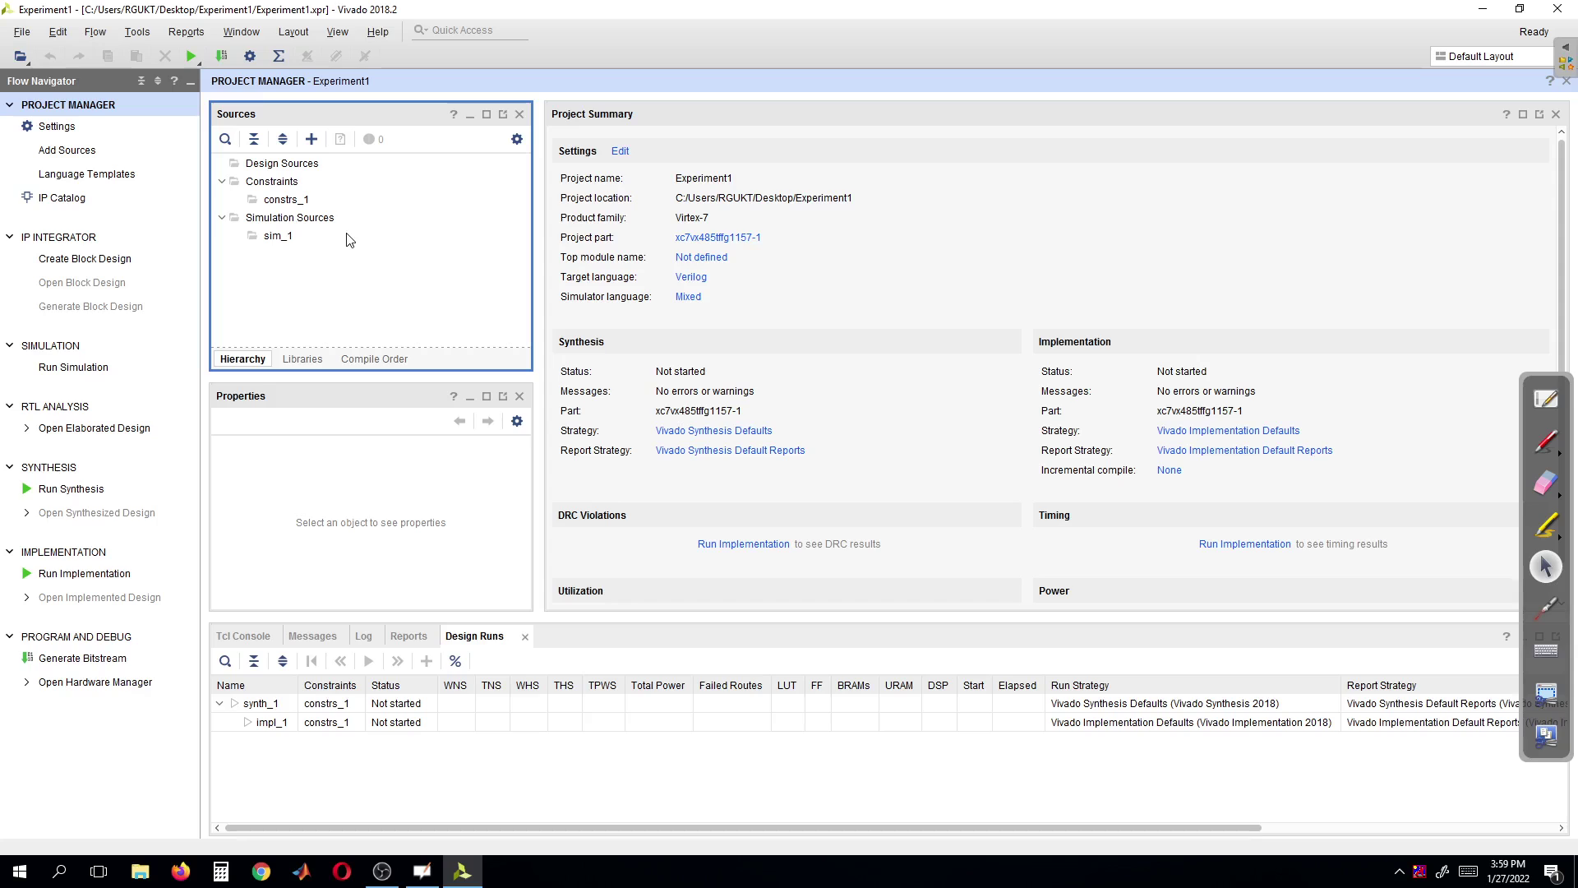
click(311, 139)
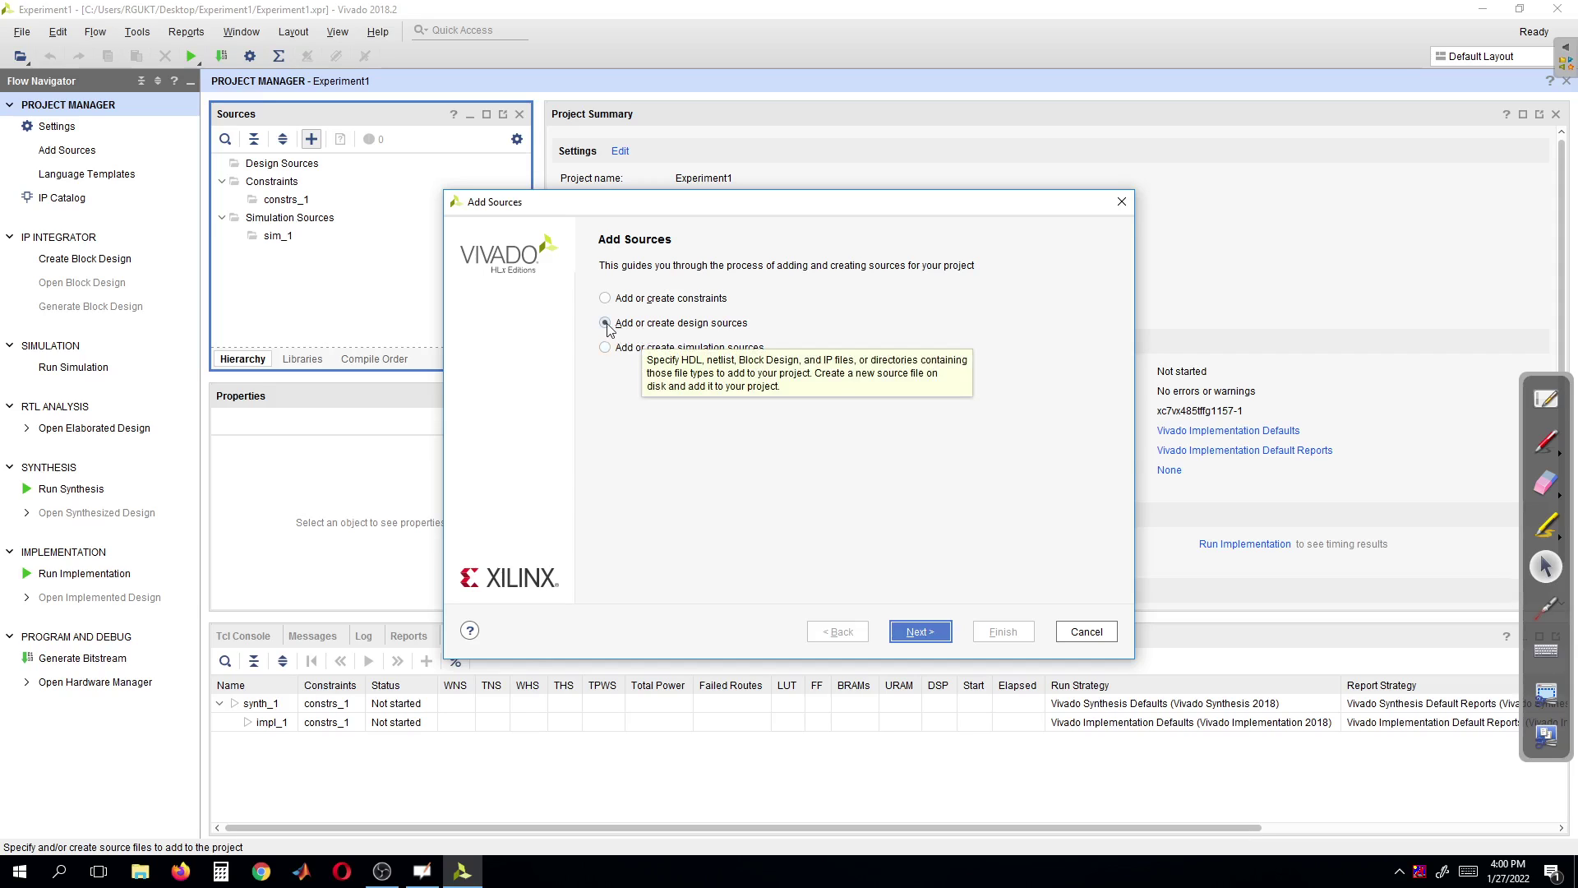
click(919, 631)
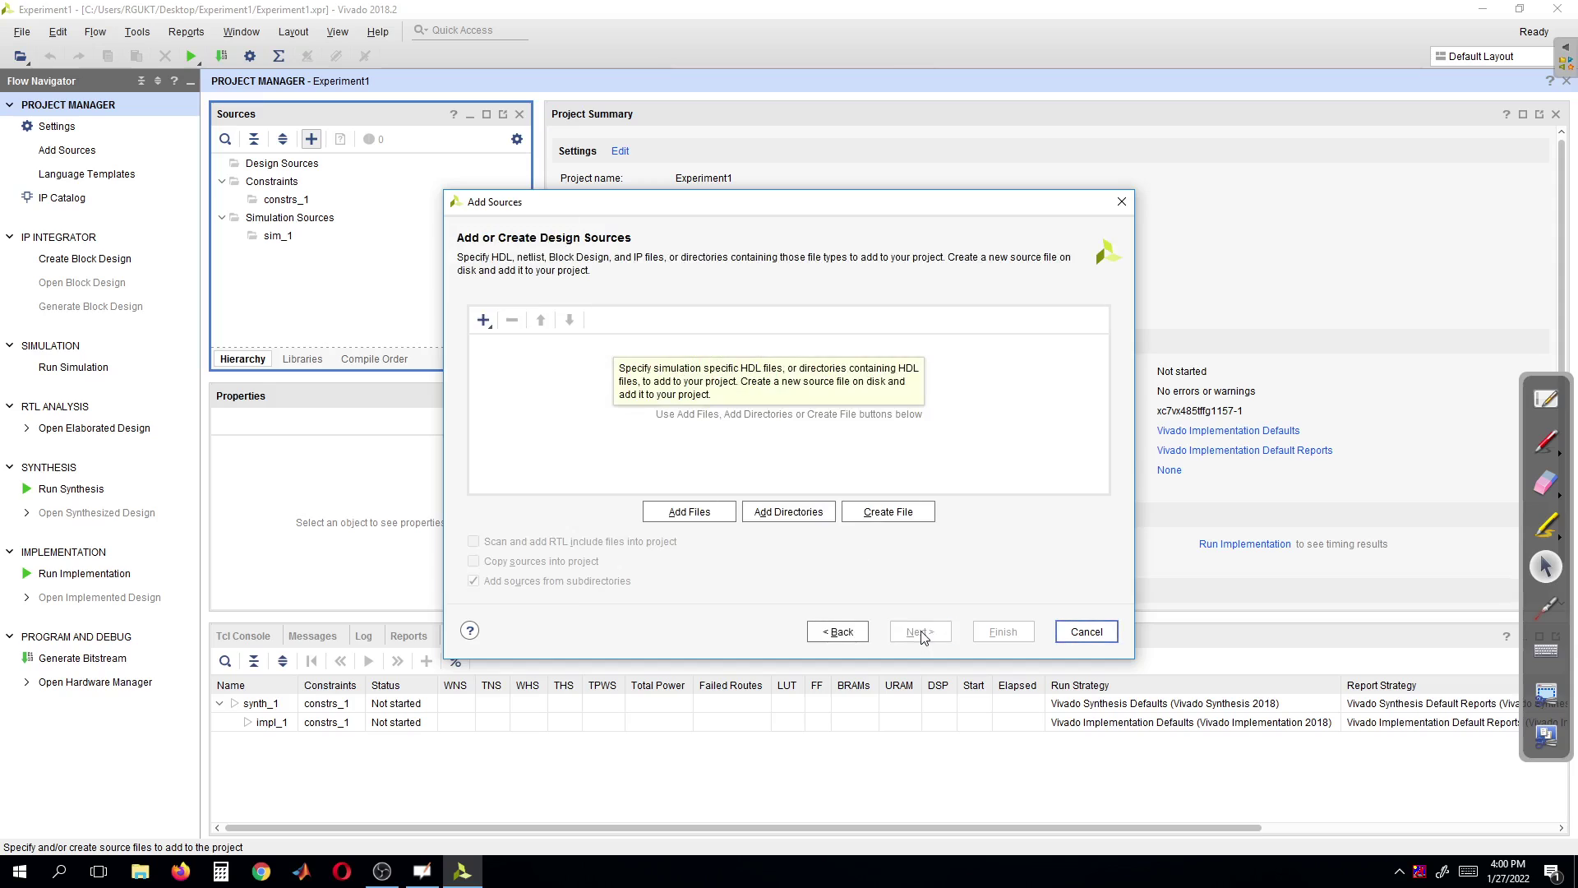
click(879, 516)
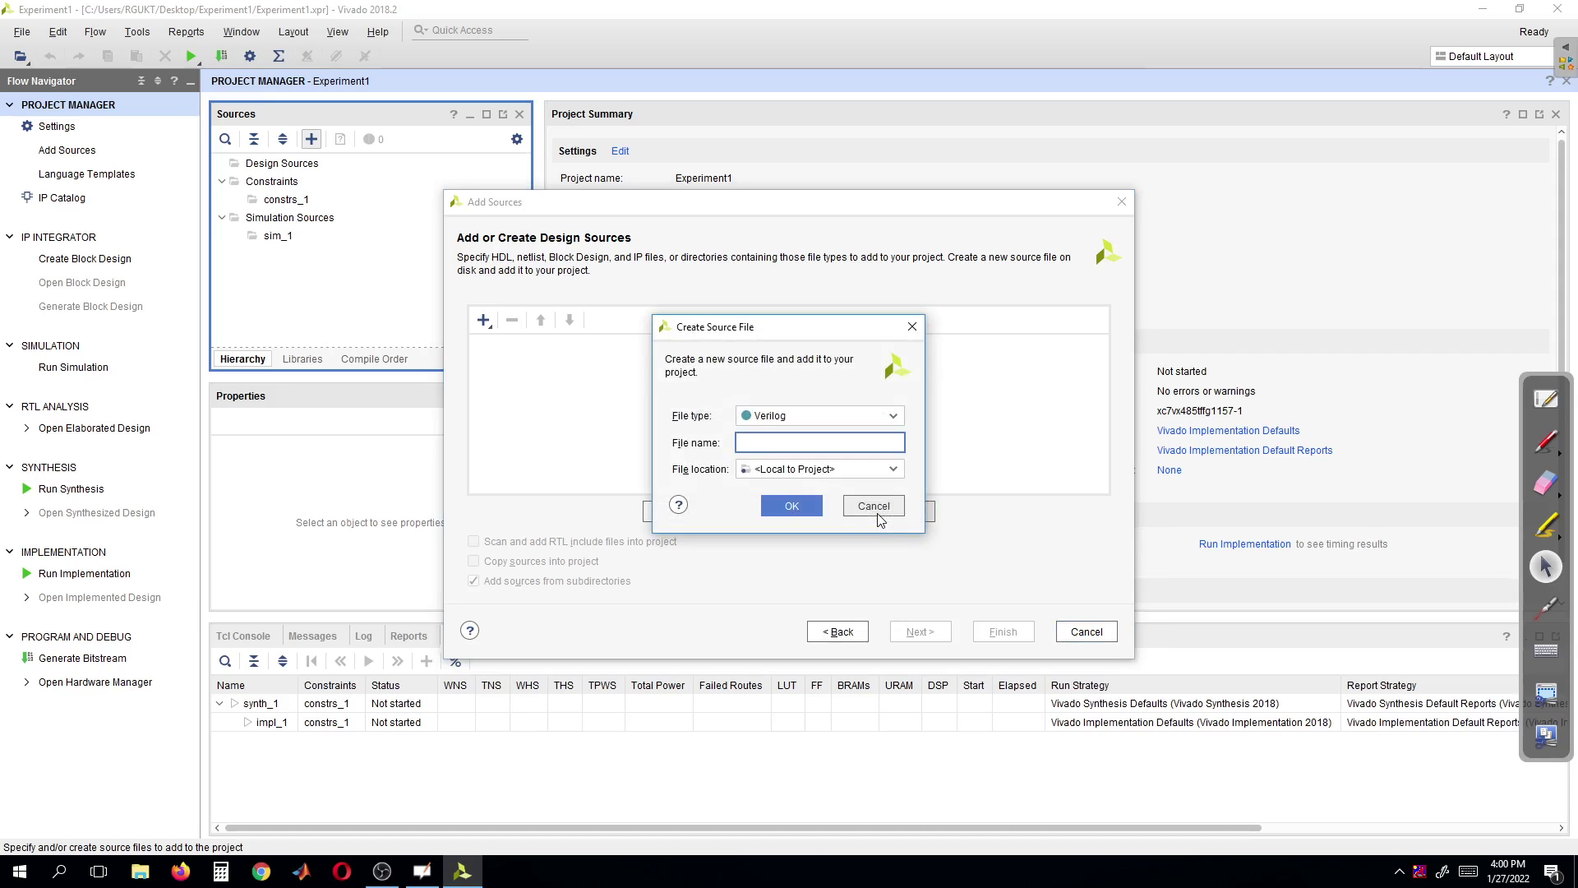
click(833, 421)
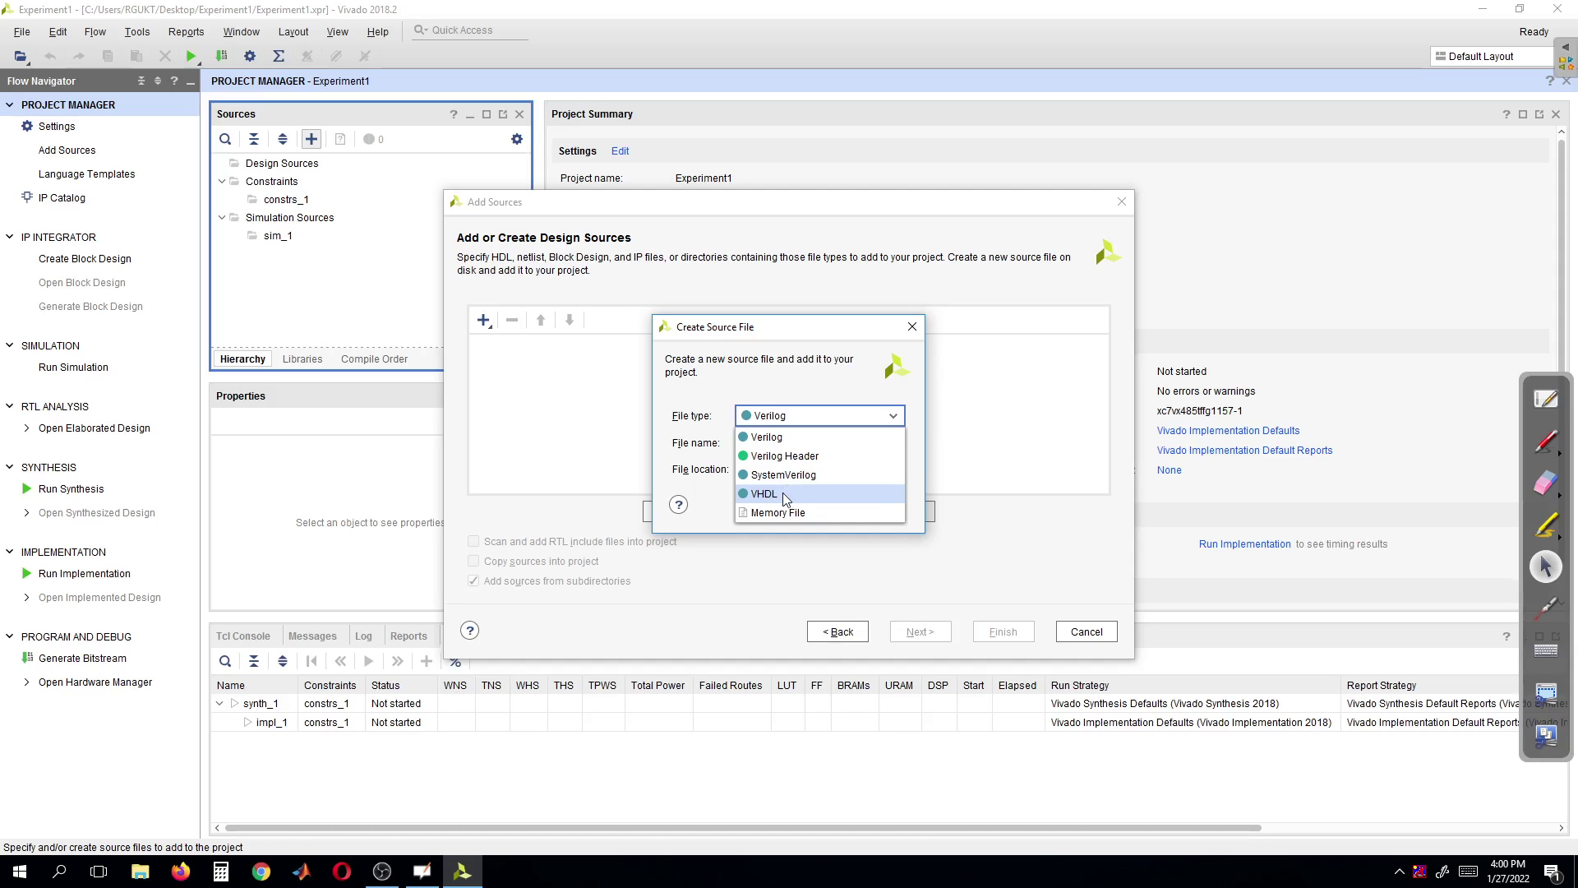
click(758, 439)
click(758, 440)
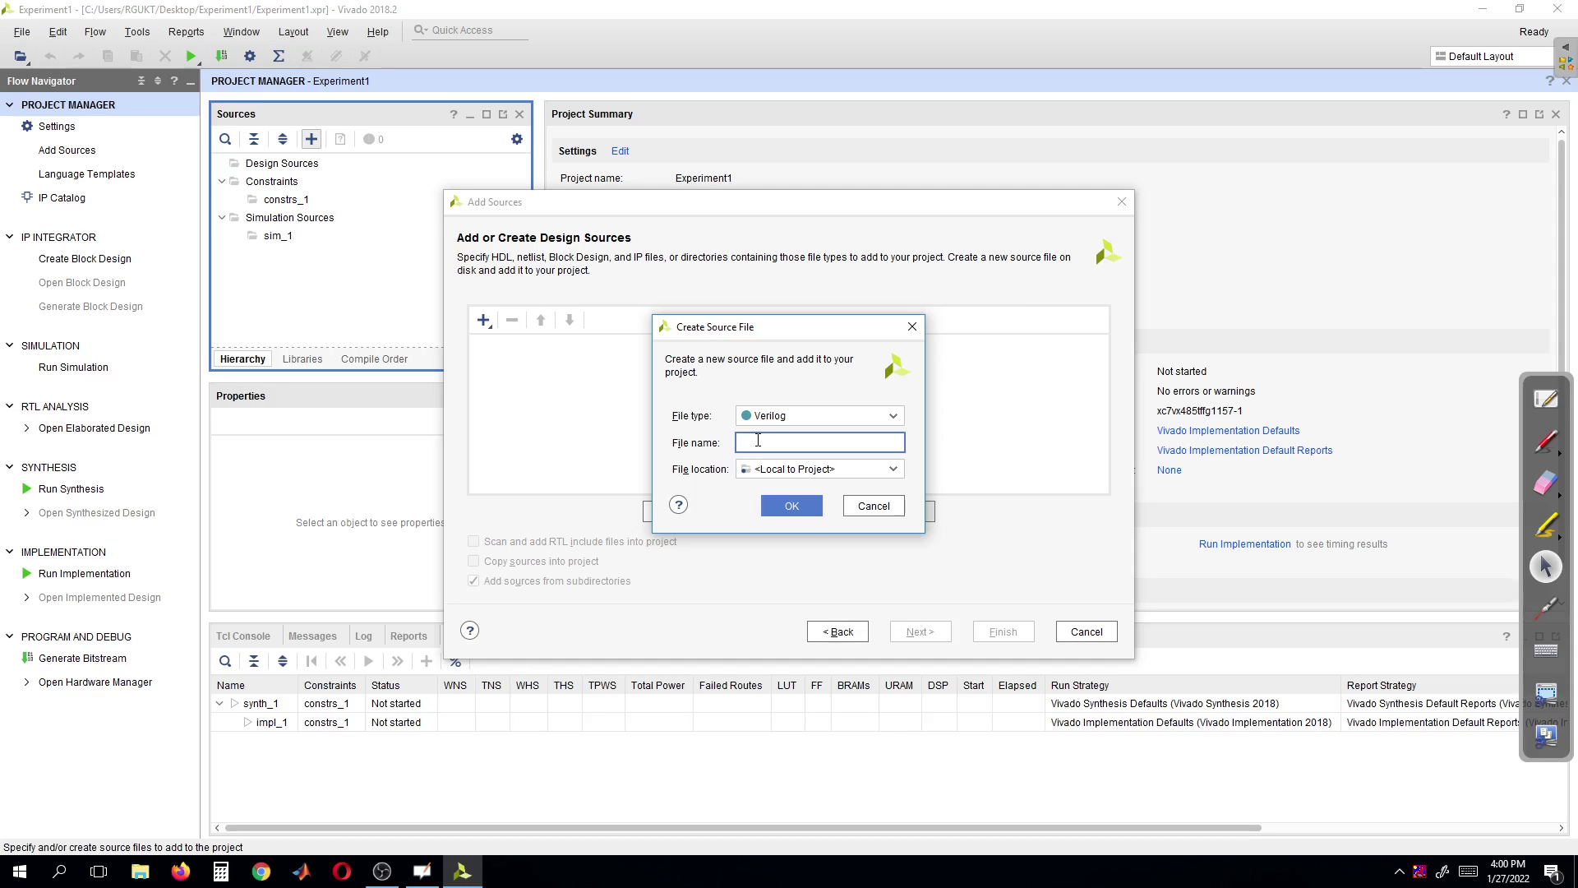
text(Gates)
click(802, 505)
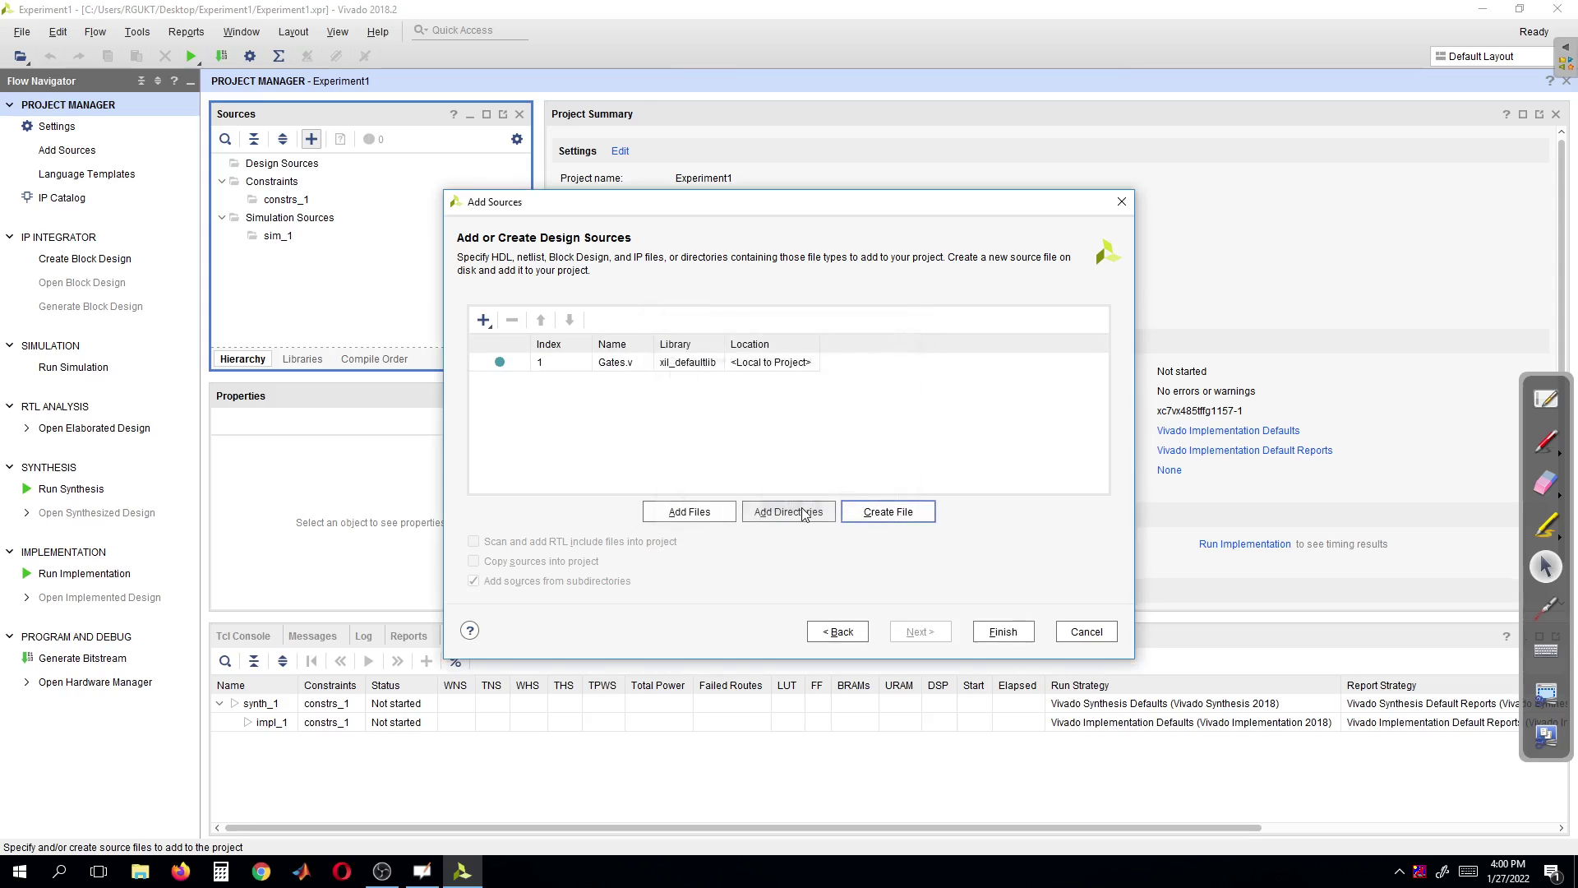
click(1002, 632)
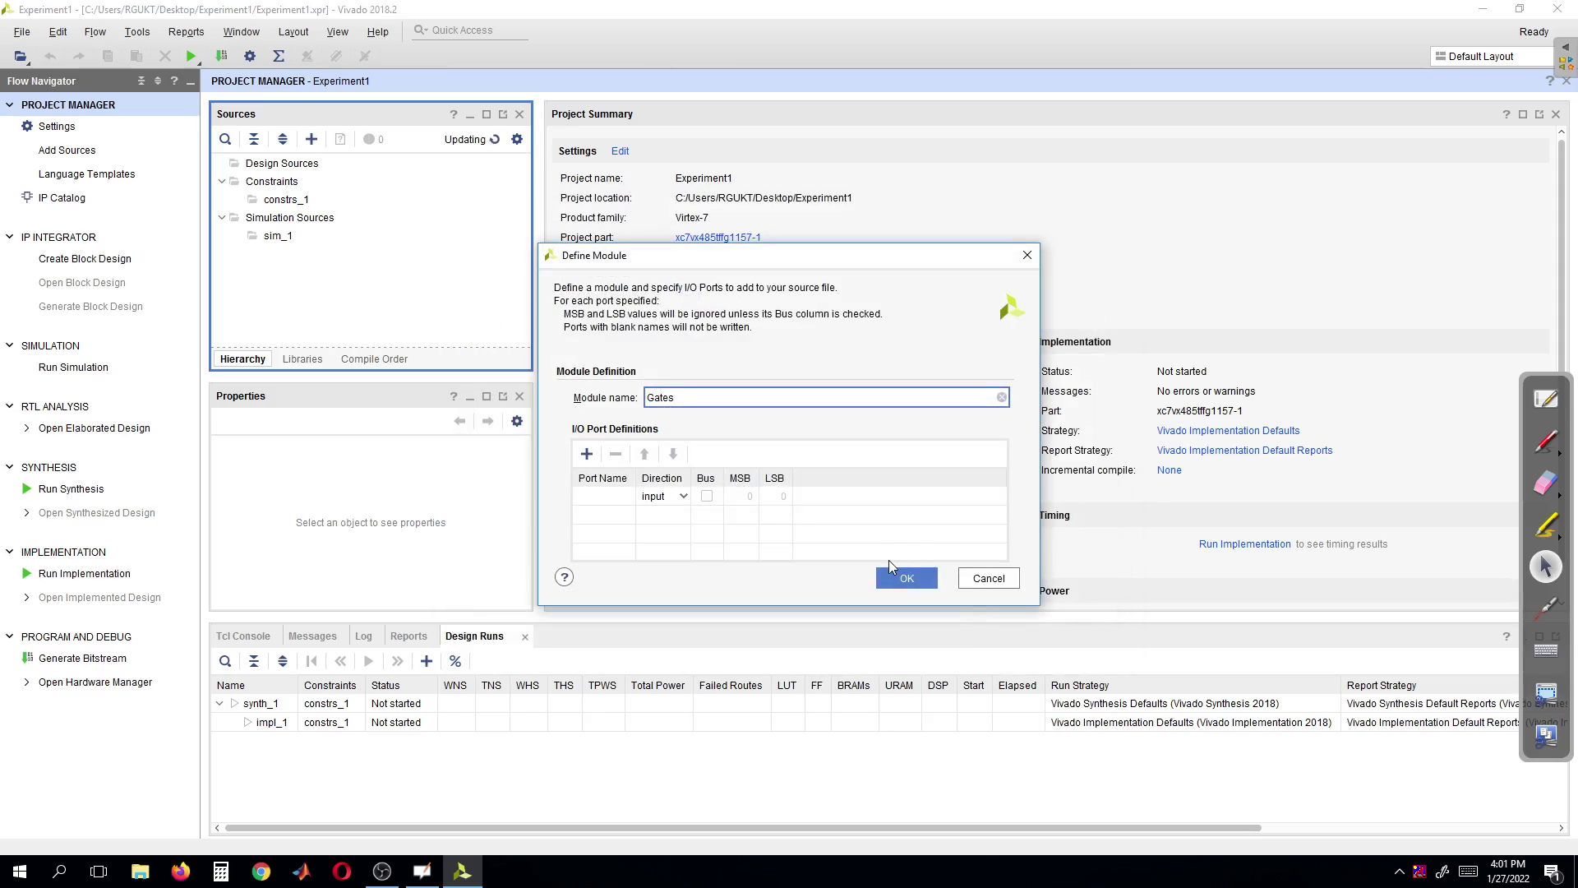
Step: Define a,b as input ports of the Gates module
click(604, 499)
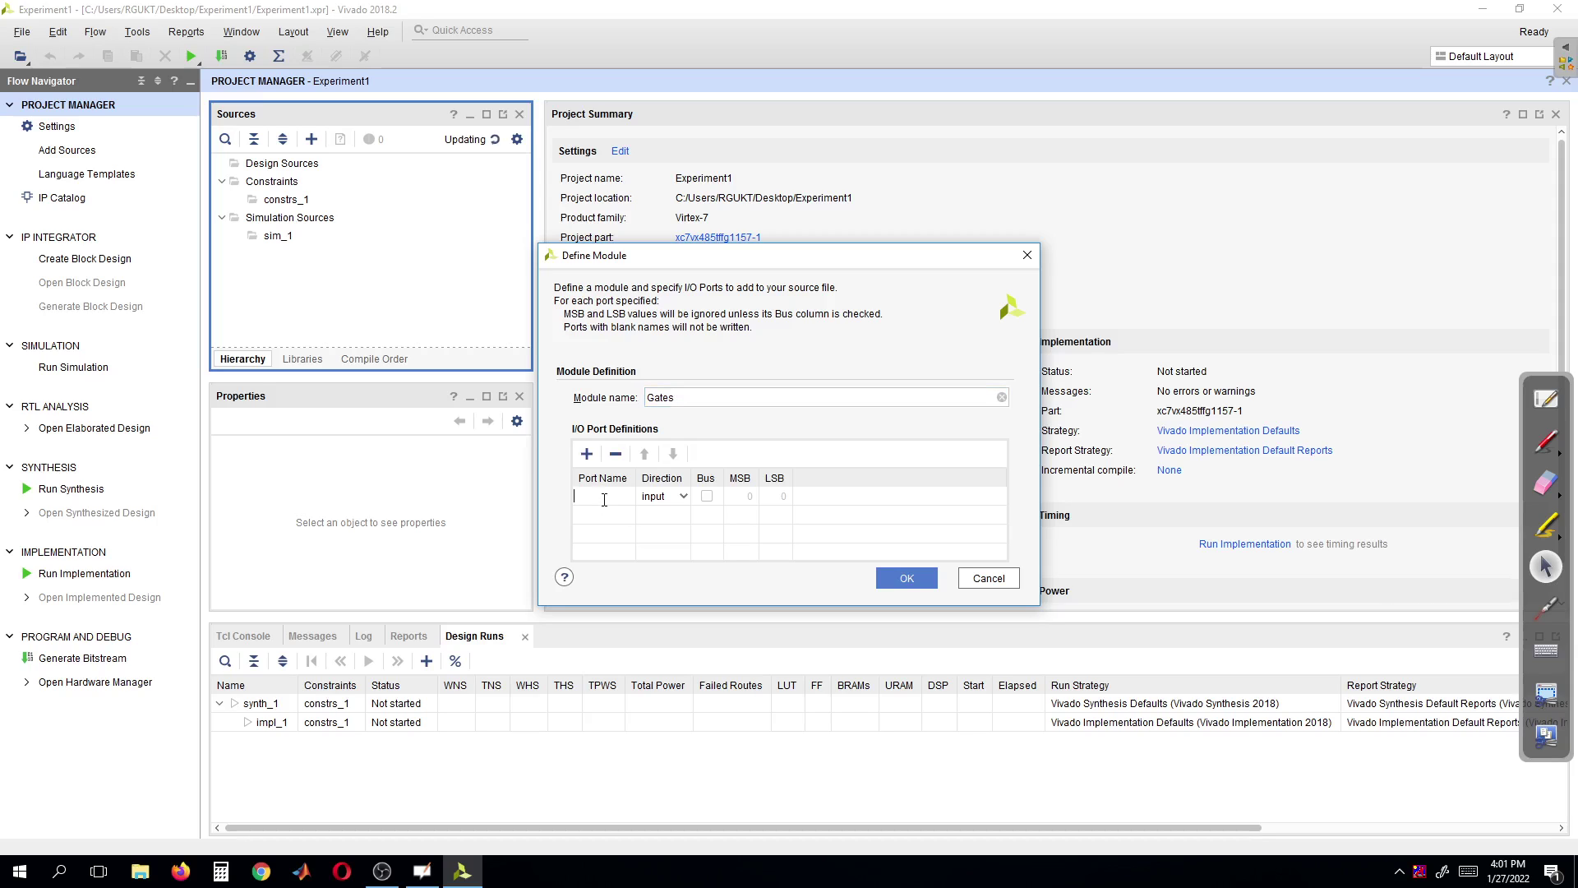
text(a,b)
click(707, 496)
click(746, 500)
click(787, 514)
click(707, 498)
Step: Add an output port z to the Gates module and accept the module definition
click(603, 516)
text(z)
click(671, 518)
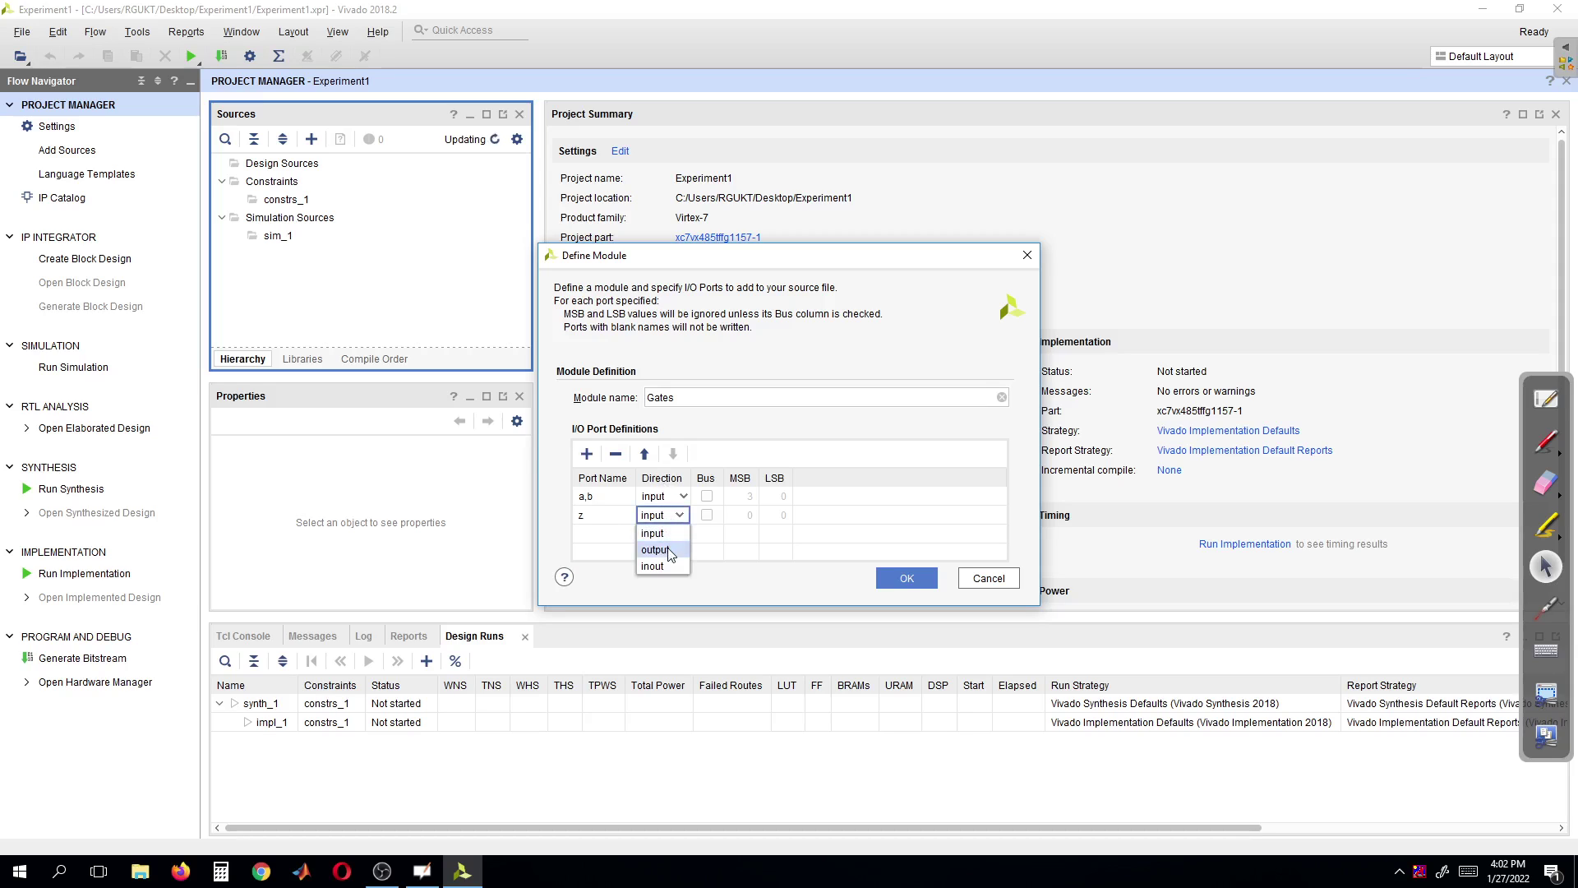
click(669, 551)
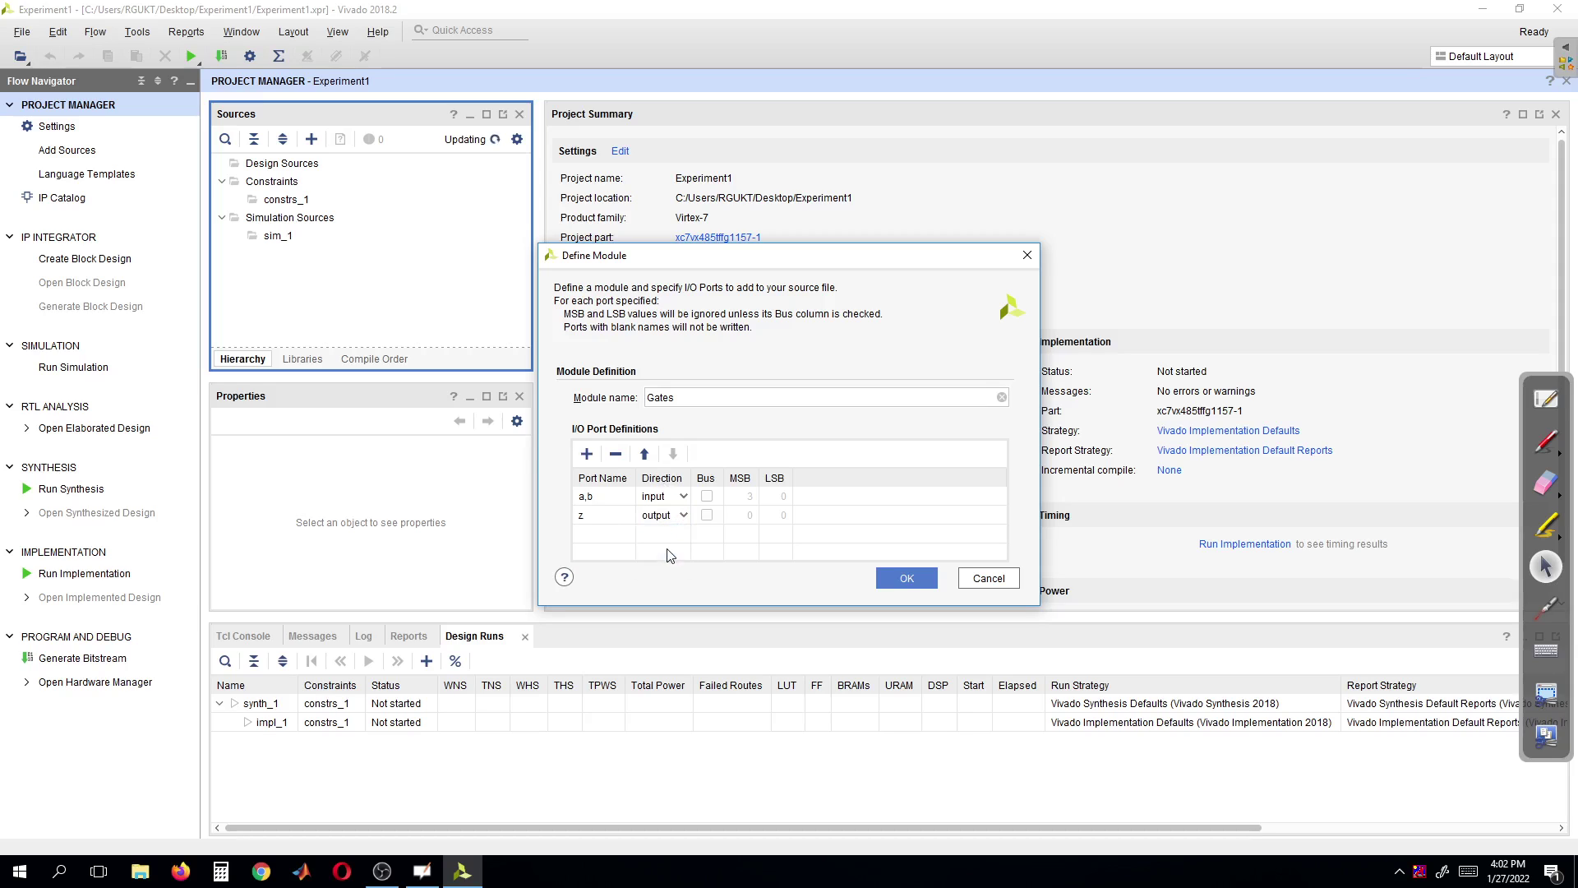
click(907, 578)
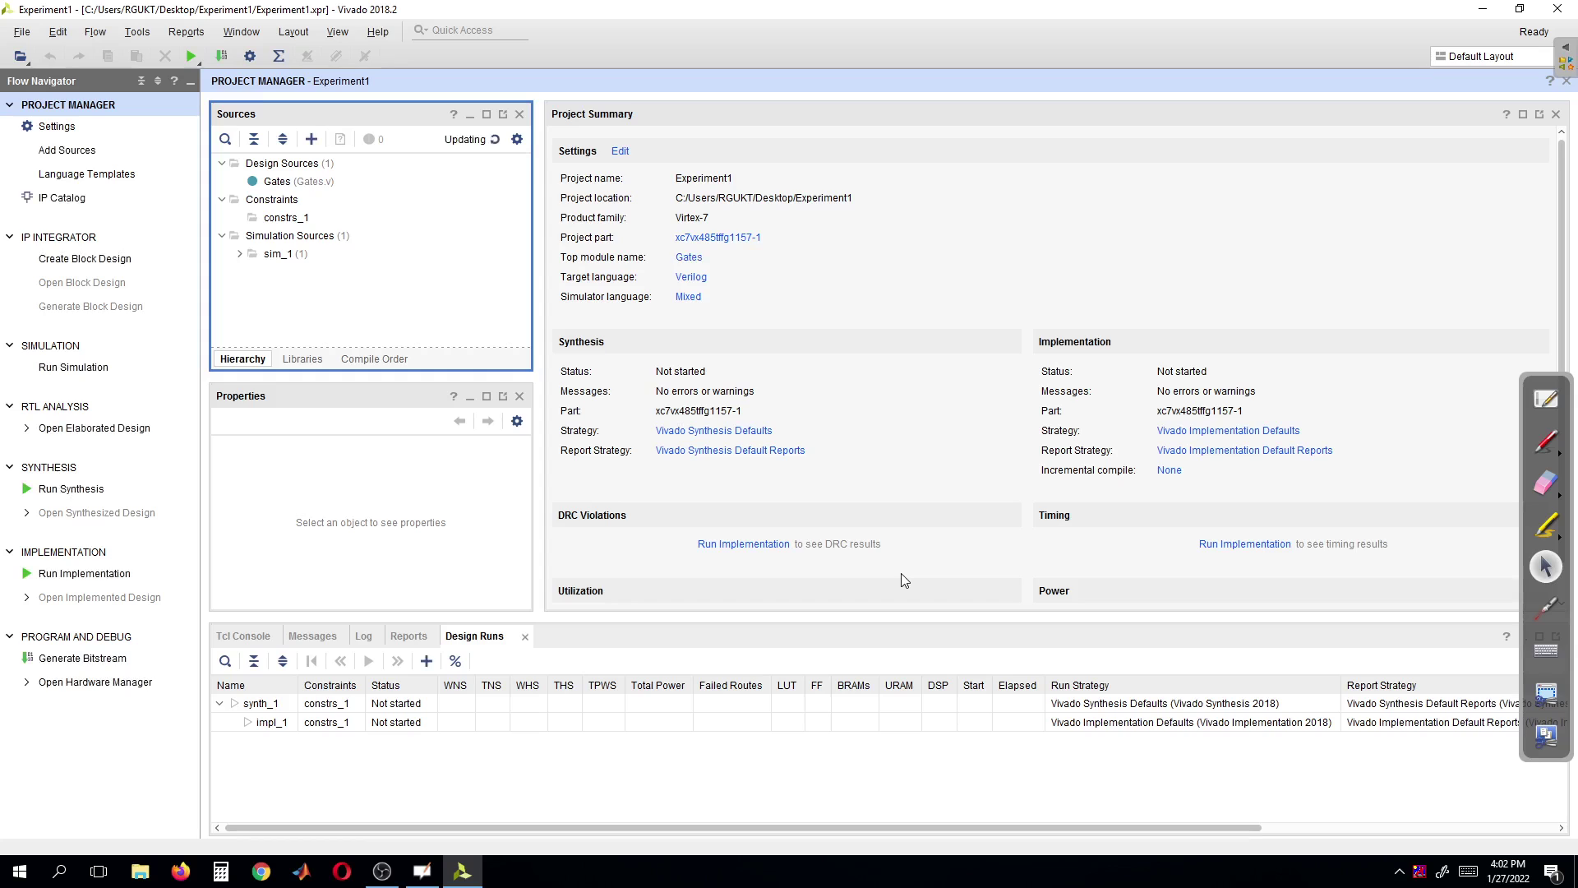
Step: Open Gates.v from the sim_1 simulation sources and insert three blank lines between the port list and endmodule
click(239, 254)
double_click(306, 274)
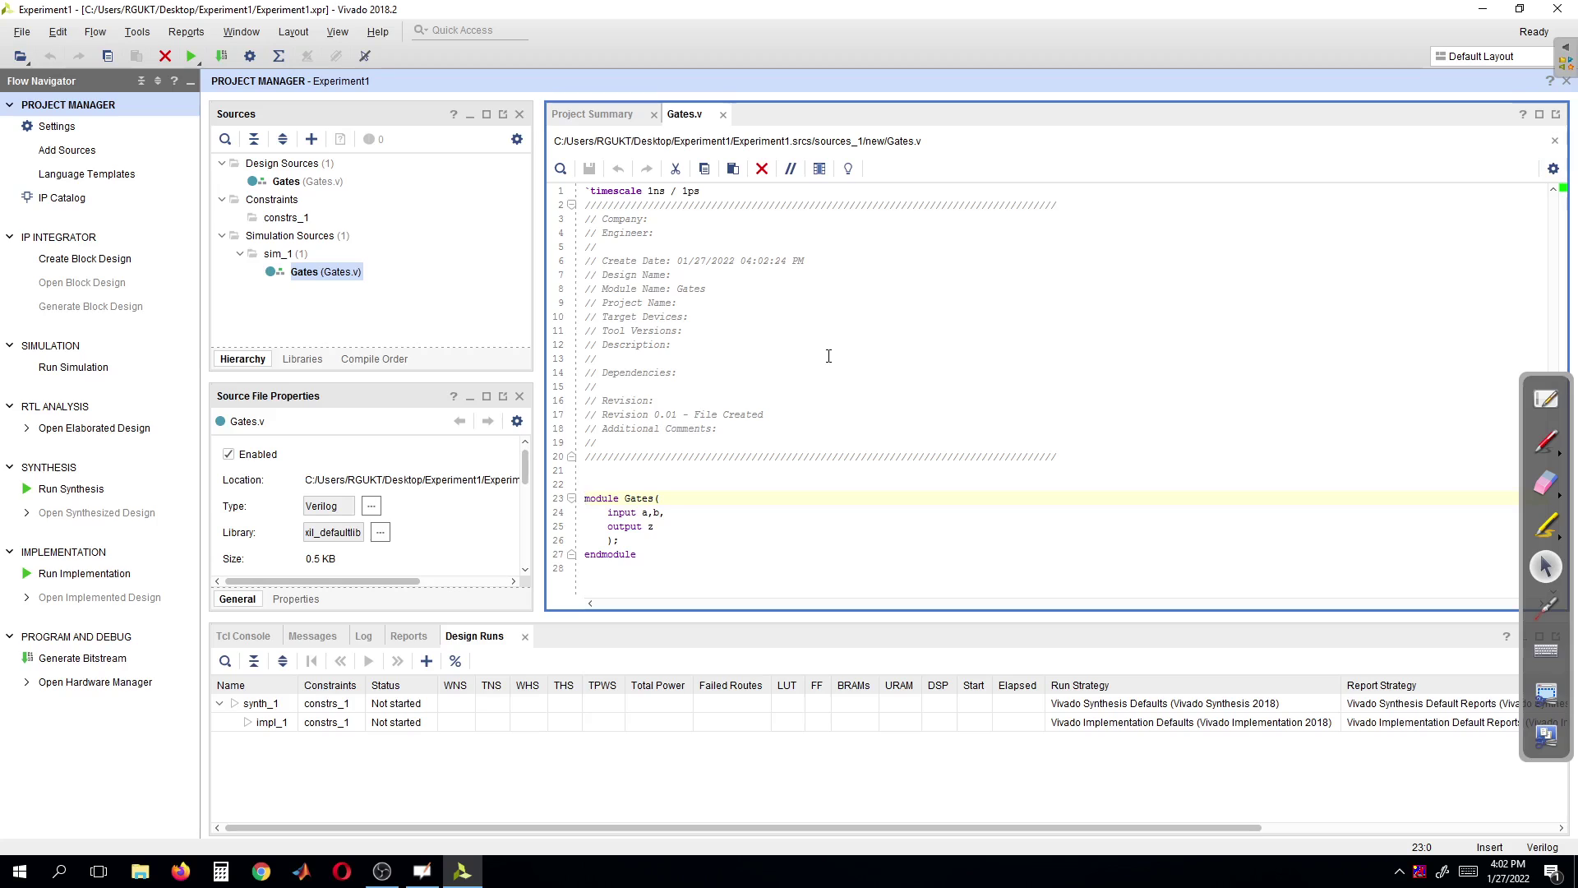
click(746, 531)
click(643, 542)
key(Return)
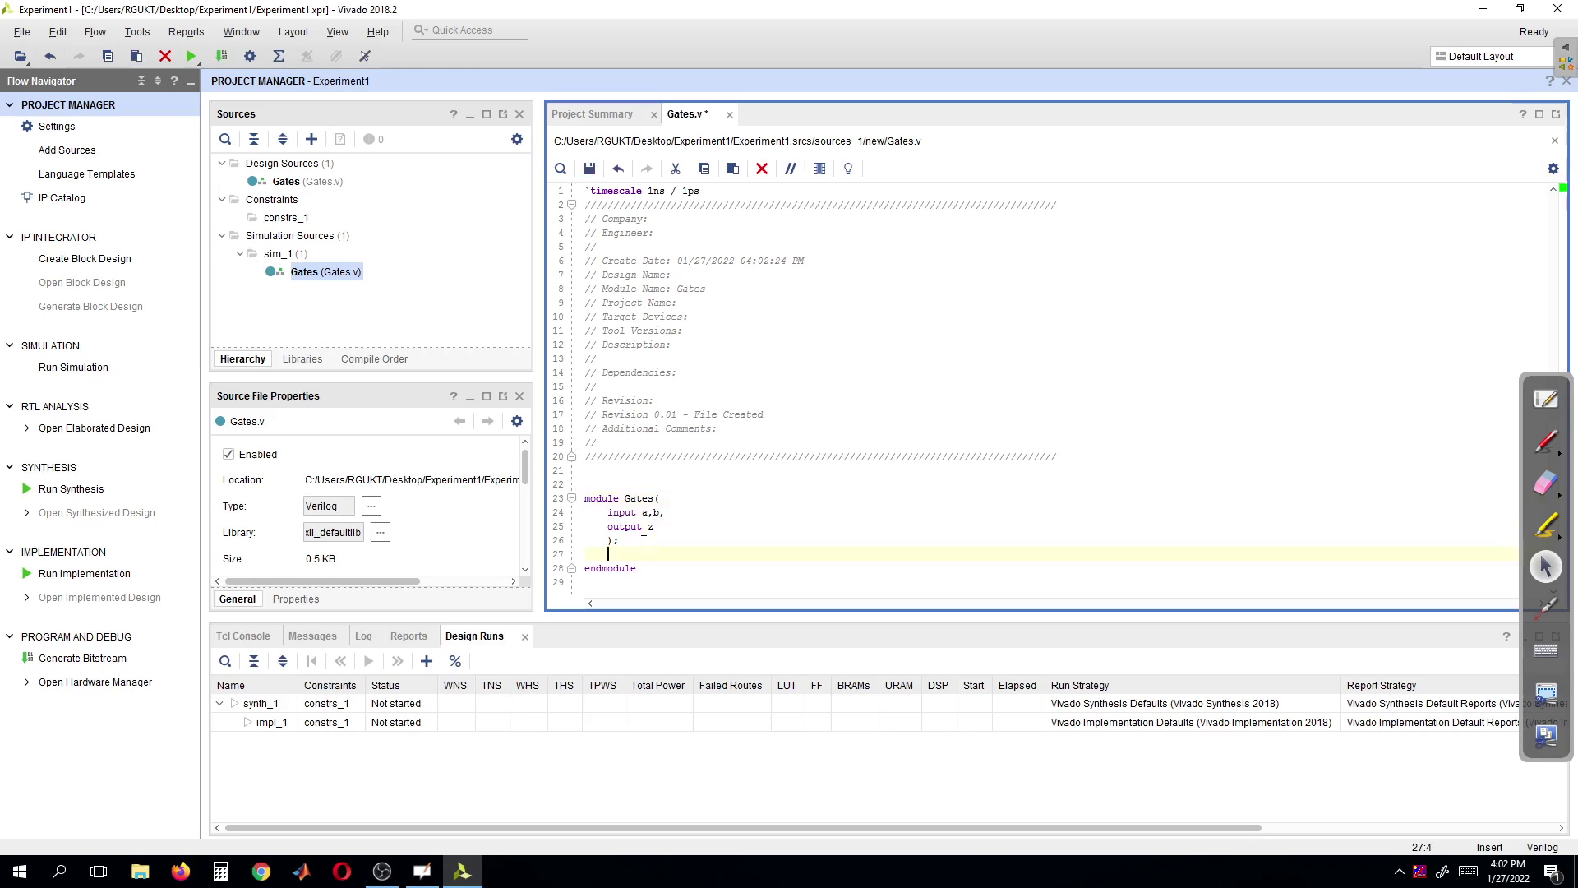
key(Return)
key(Return)
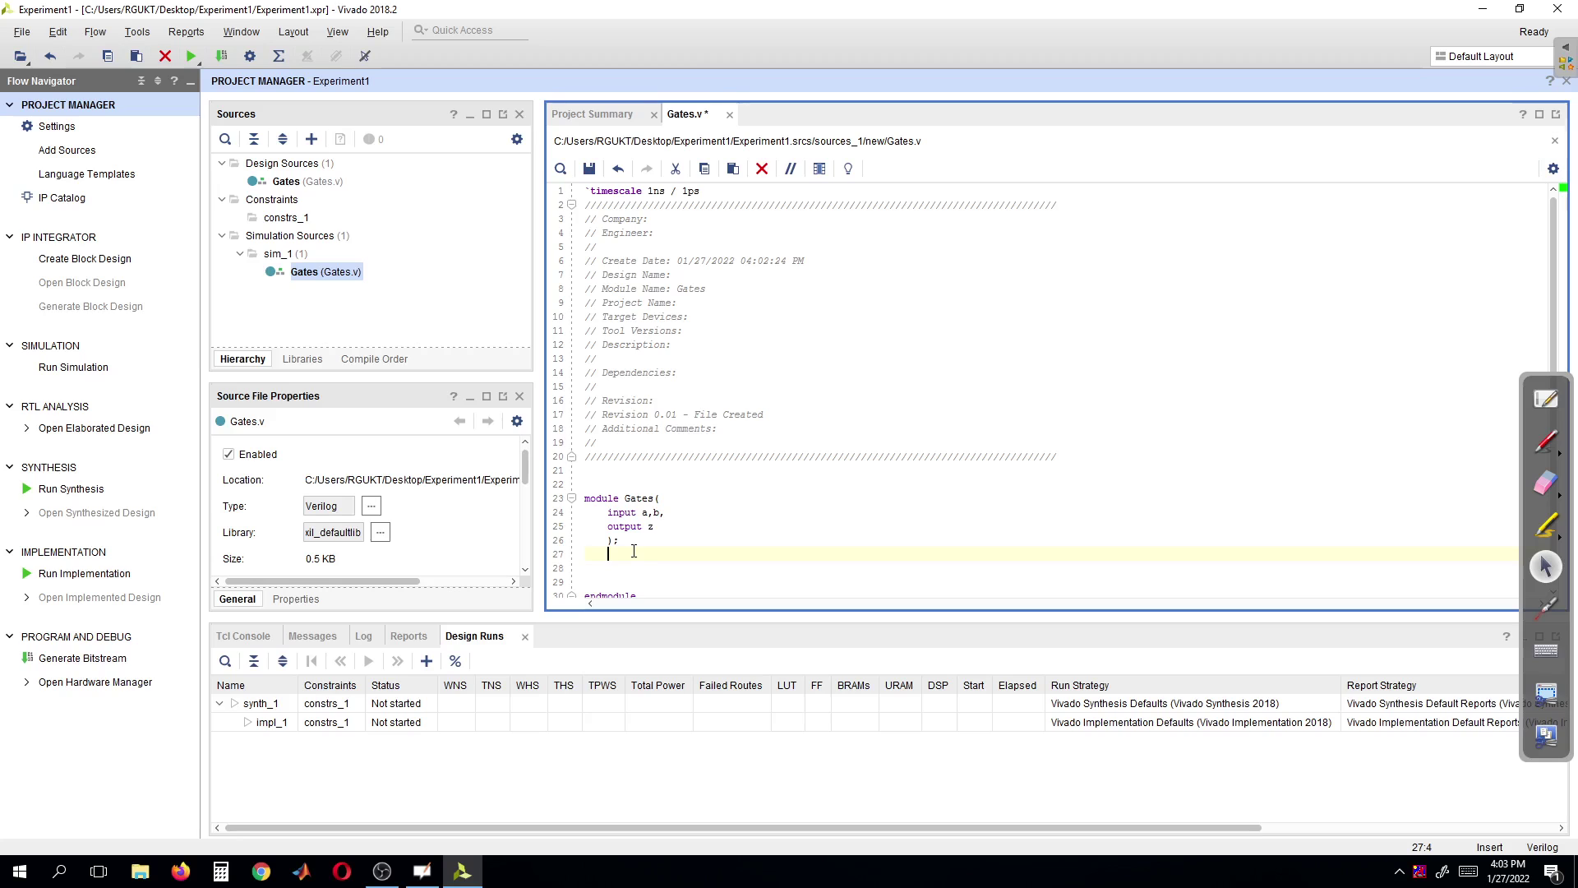
Step: Switch to OpenBoard and bring up its blank whiteboard page
click(425, 863)
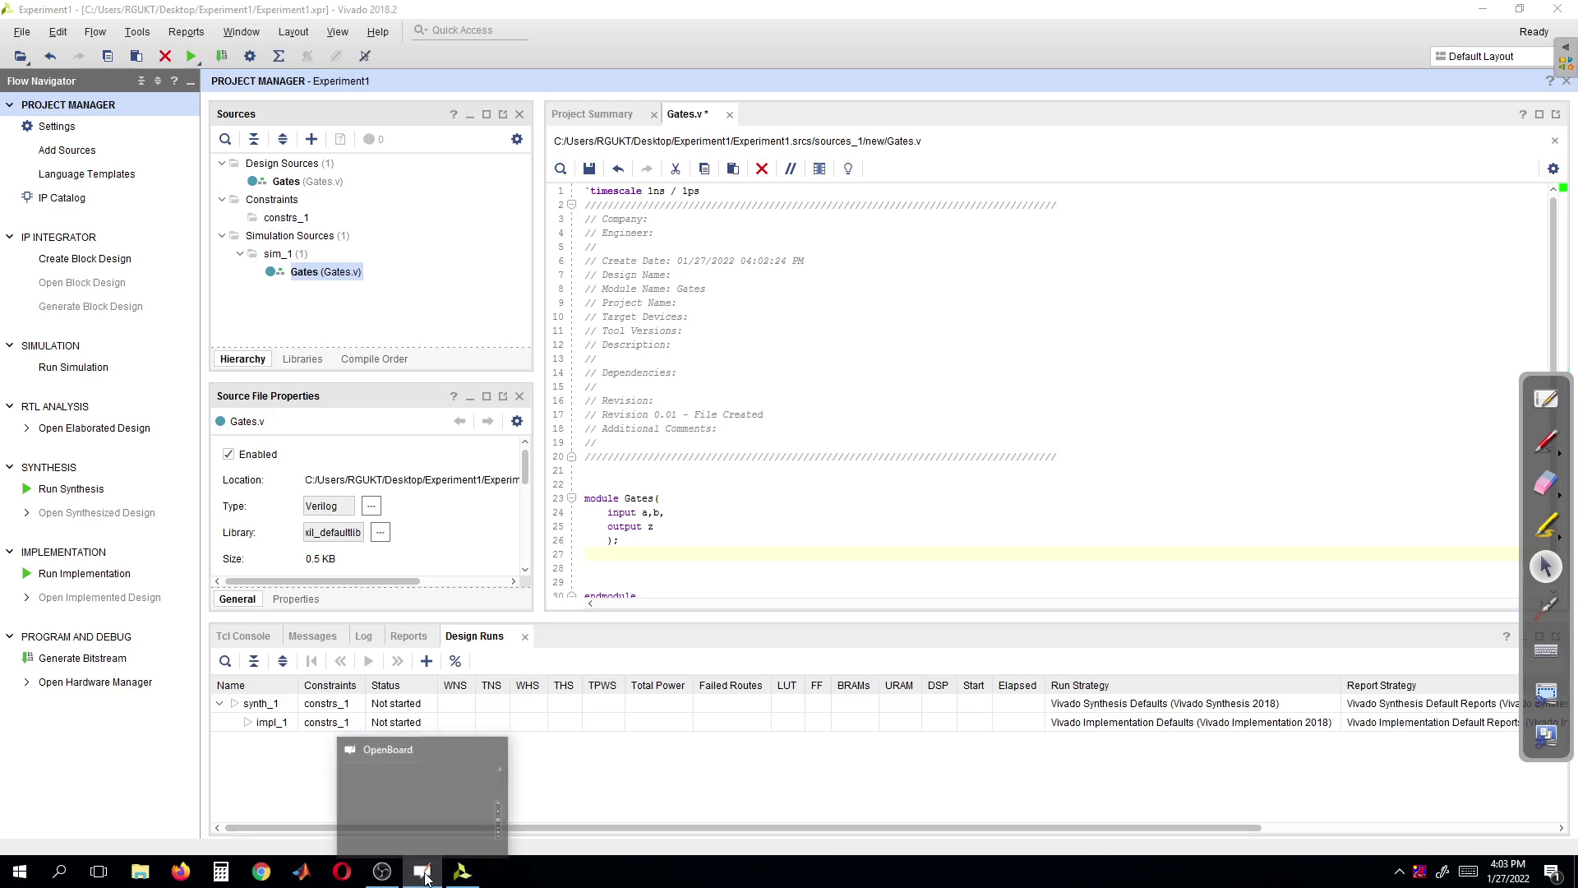
click(1547, 399)
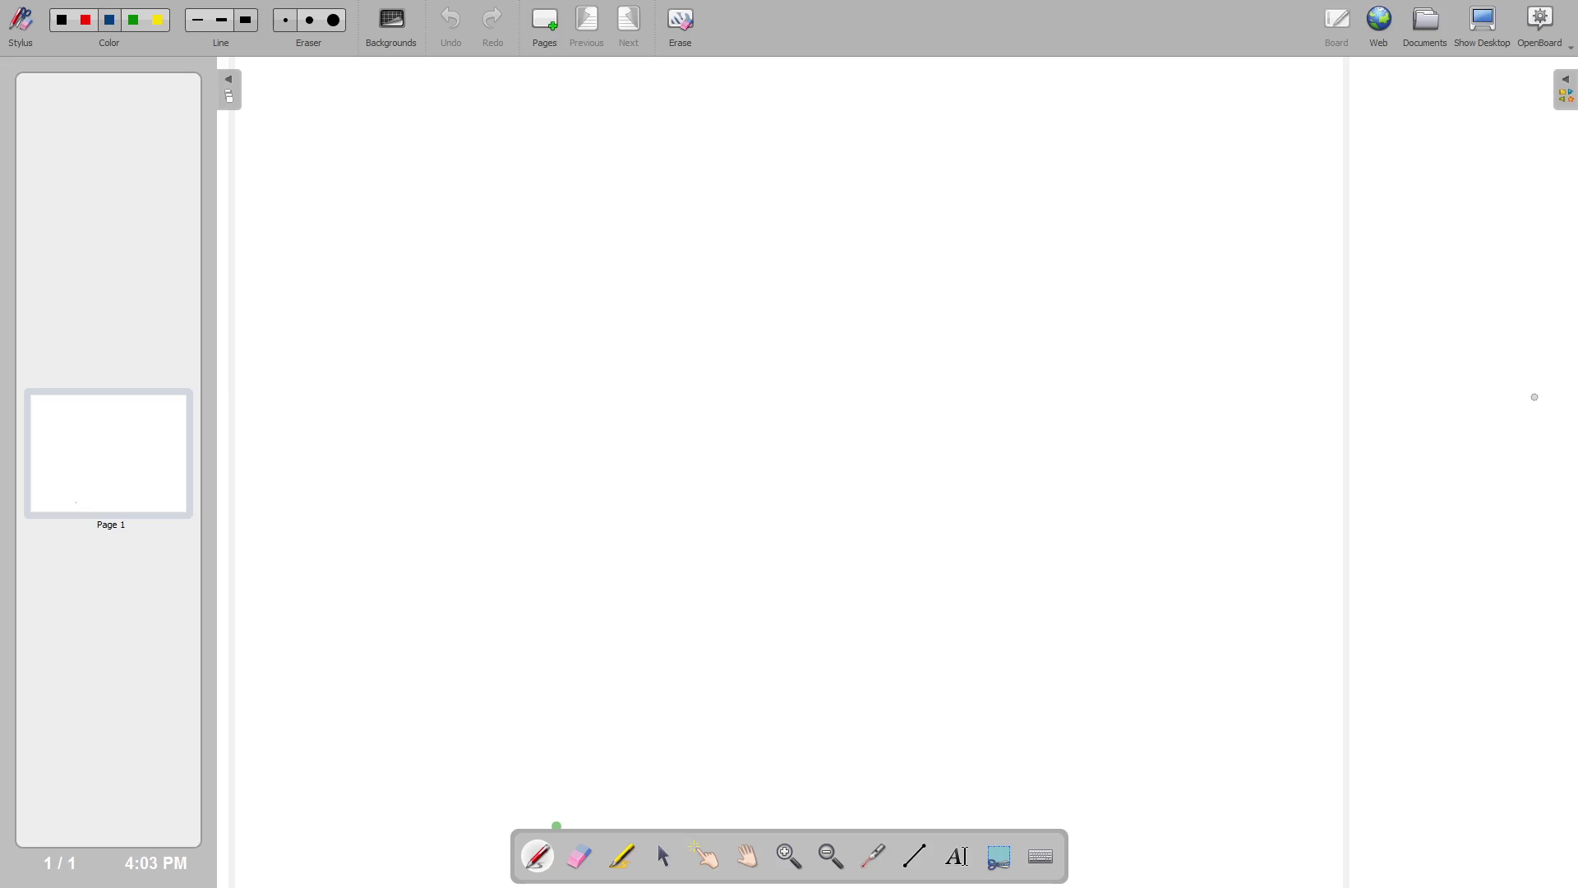